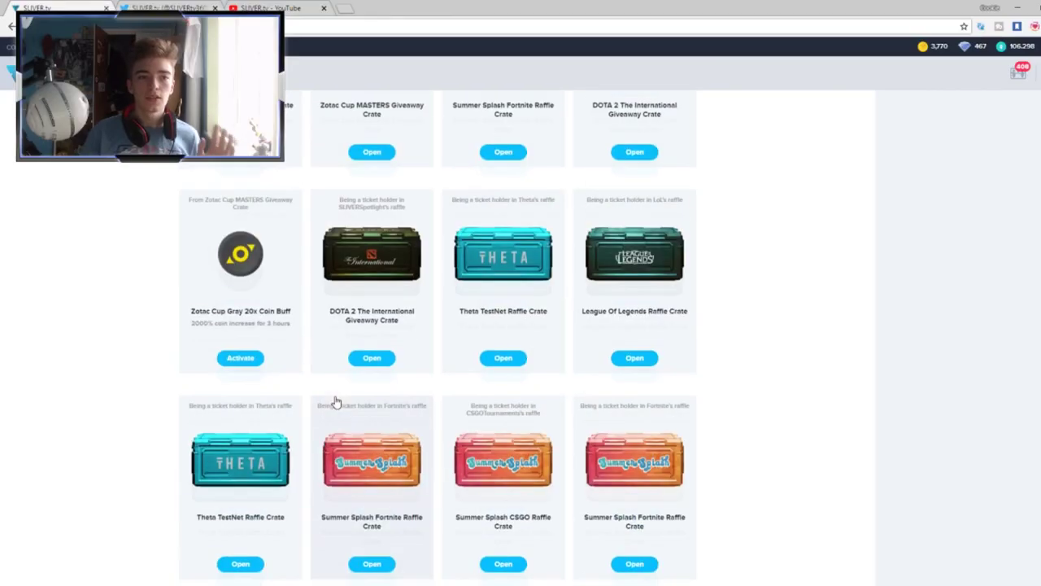
scroll(335, 402, "down", 5)
scroll(336, 402, "down", 5)
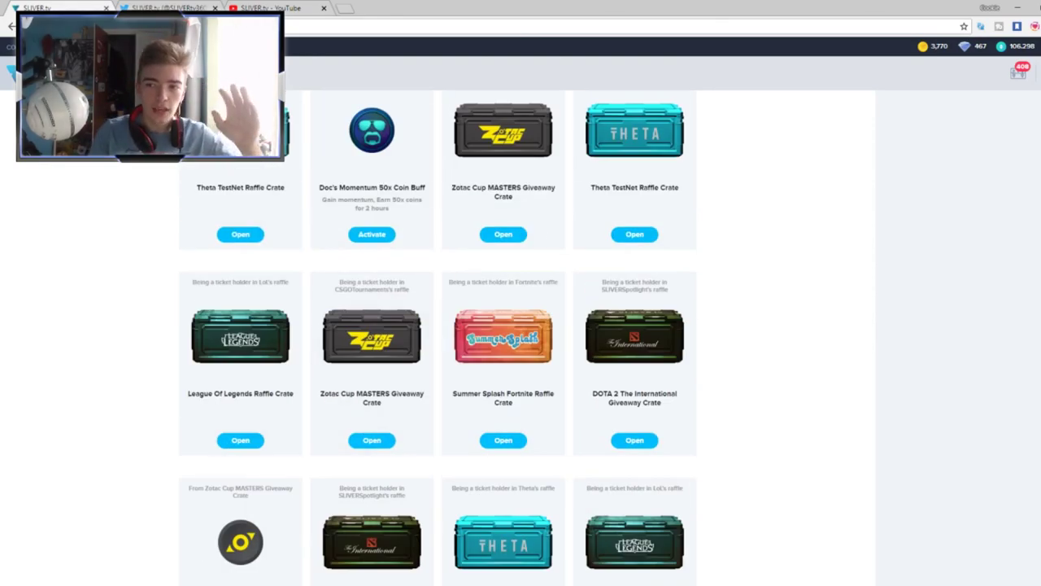
scroll(335, 402, "down", 5)
scroll(336, 402, "down", 5)
scroll(336, 402, "down", 5)
scroll(336, 401, "down", 3)
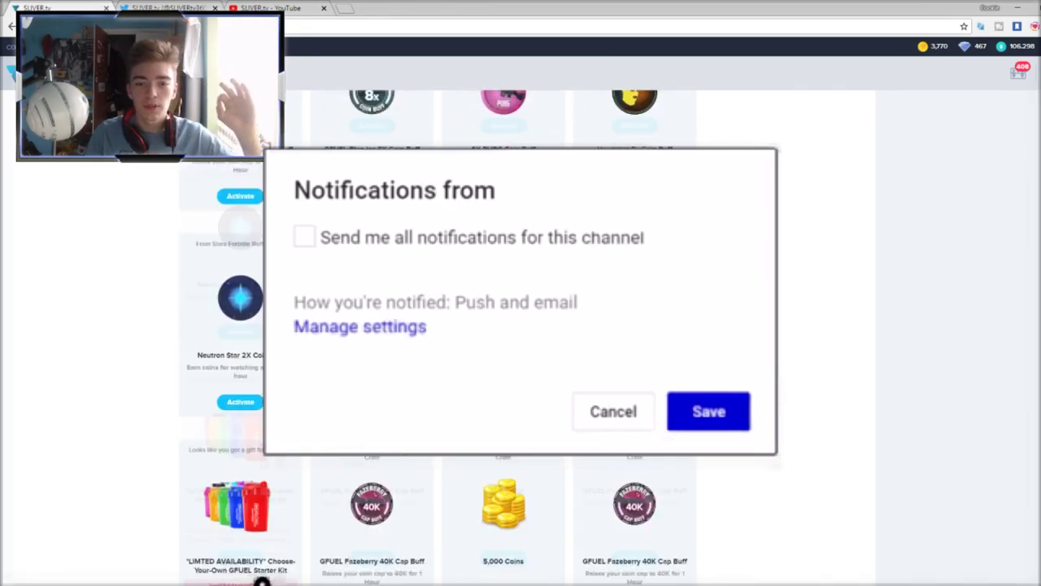
scroll(336, 488, "down", 5)
scroll(336, 488, "down", 5)
scroll(336, 488, "down", 5)
scroll(336, 488, "down", 5)
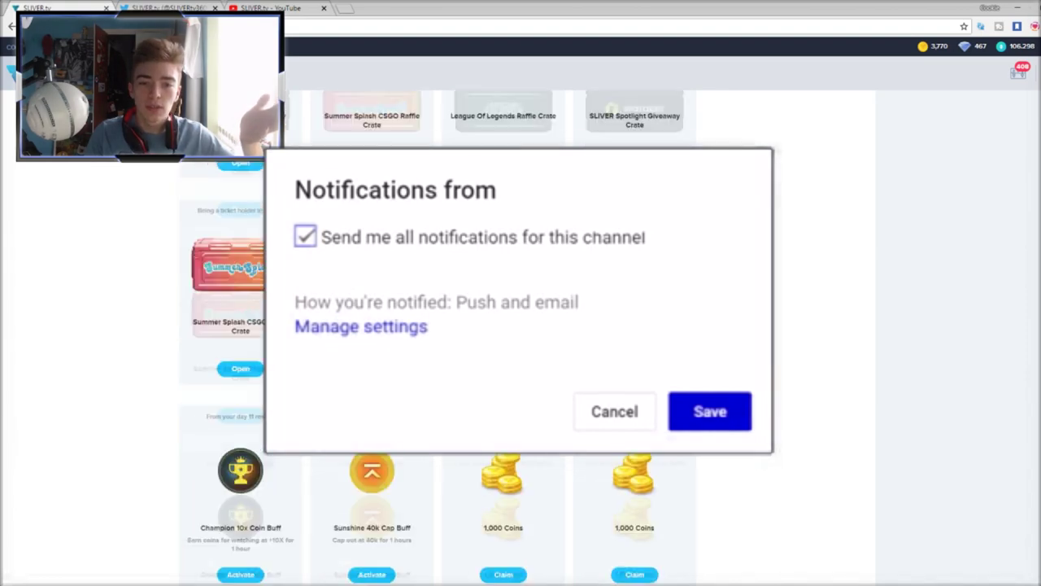
scroll(375, 307, "up", 5)
scroll(375, 306, "up", 5)
scroll(375, 307, "up", 3)
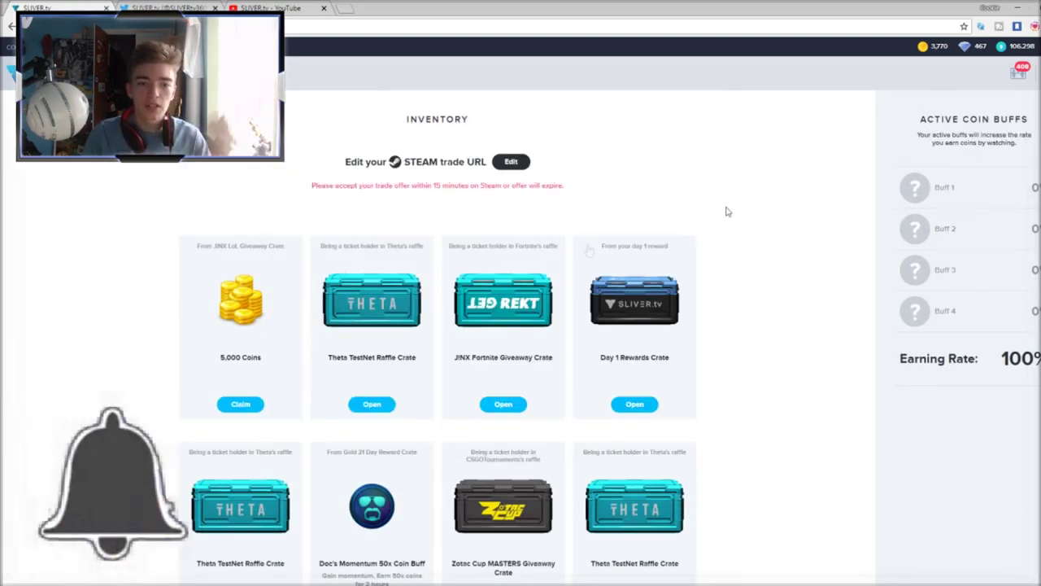
Step: Open and spin a Theta TestNet Raffle Crate, collecting its 0.10 Theta Token
left_click(375, 307)
left_click(539, 416)
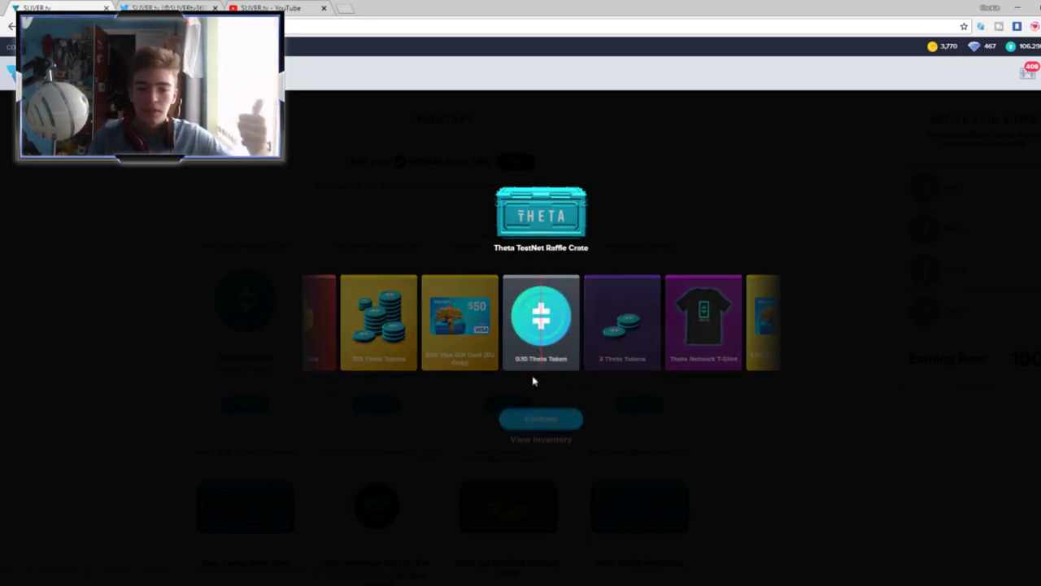
left_click(535, 406)
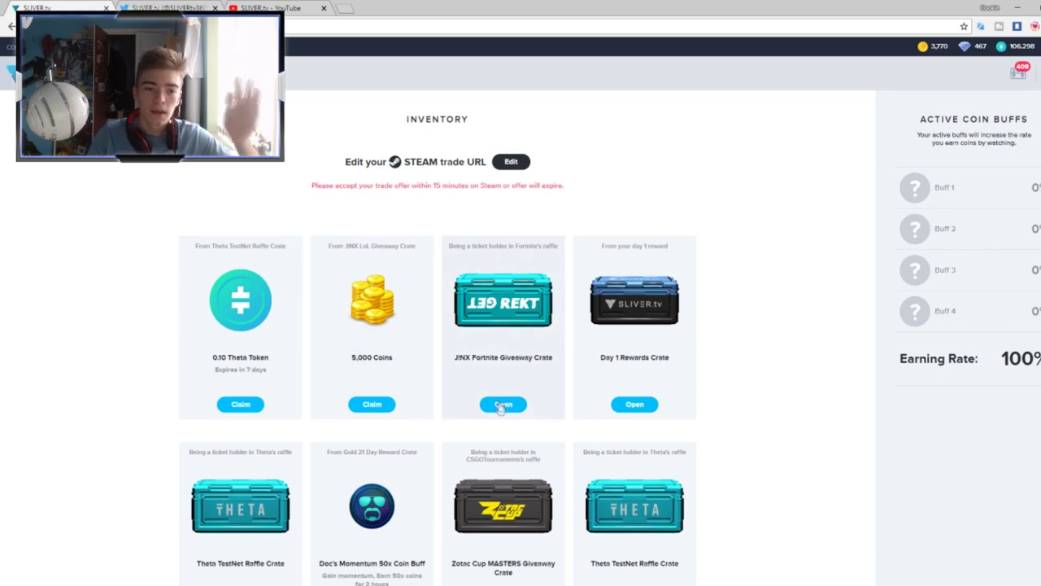
Step: Open and spin the JINX Fortnite Giveaway Crate, winning 5,000 Coins
left_click(503, 405)
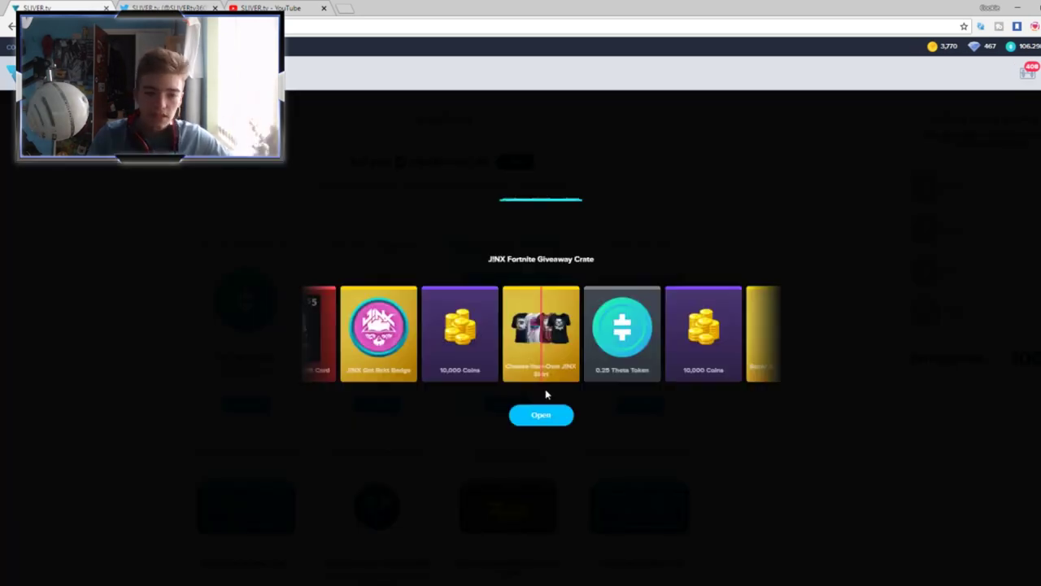
left_click(541, 416)
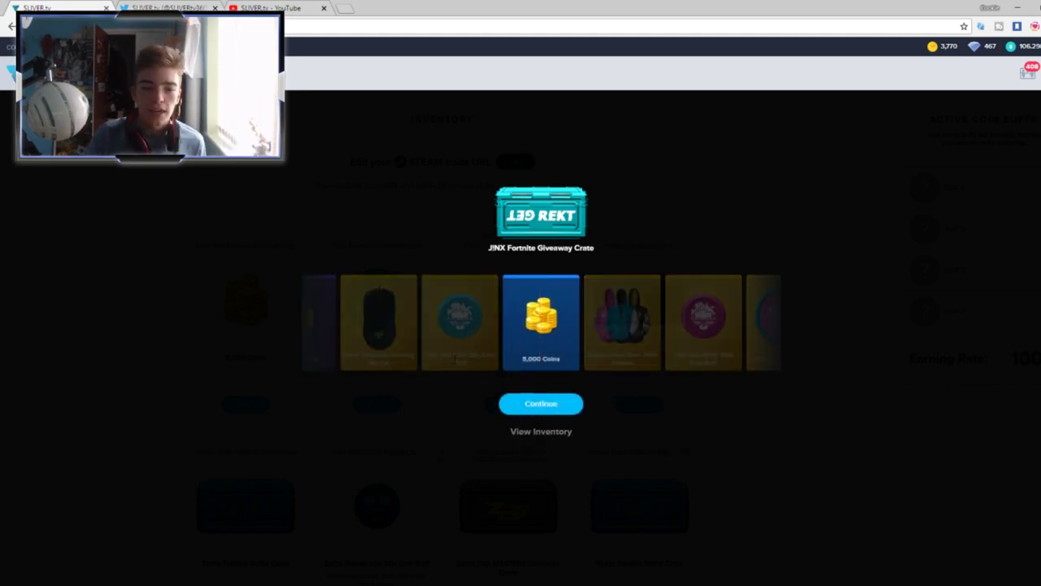
left_click(510, 404)
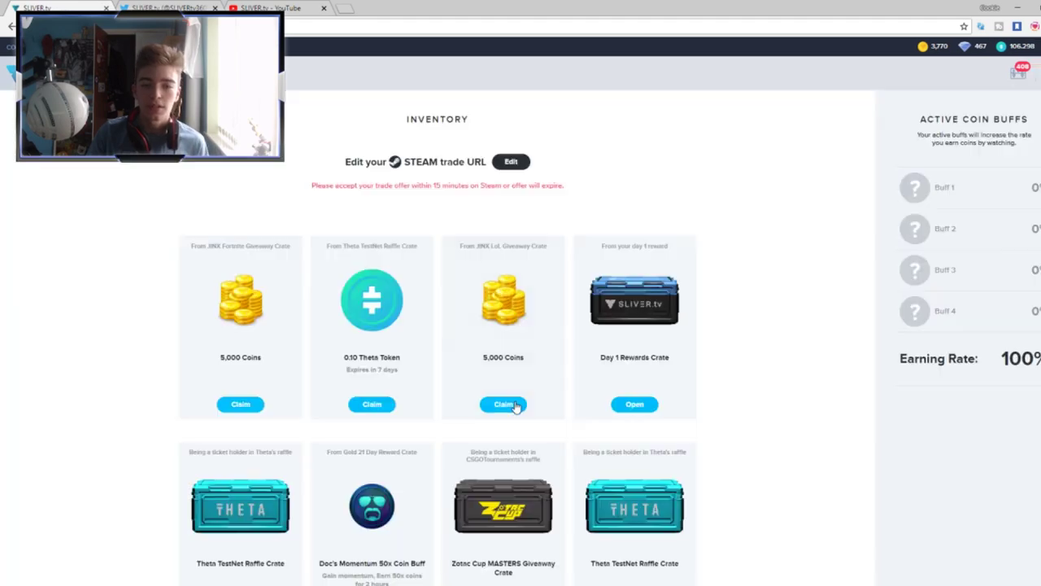
Step: Open and spin the Day 1 Rewards Crate, winning 1,000 Coins
left_click(626, 404)
left_click(537, 419)
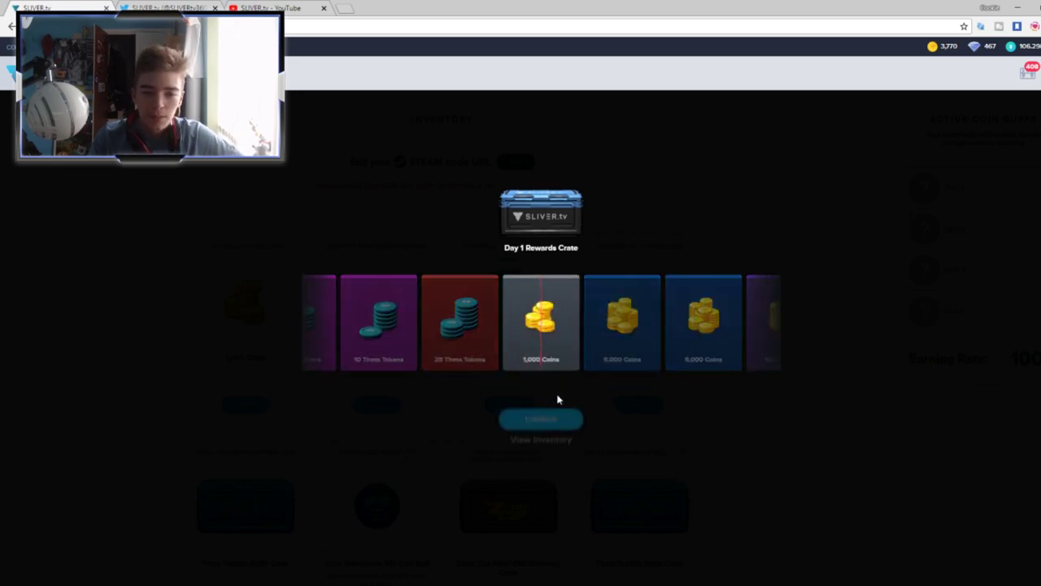
left_click(559, 408)
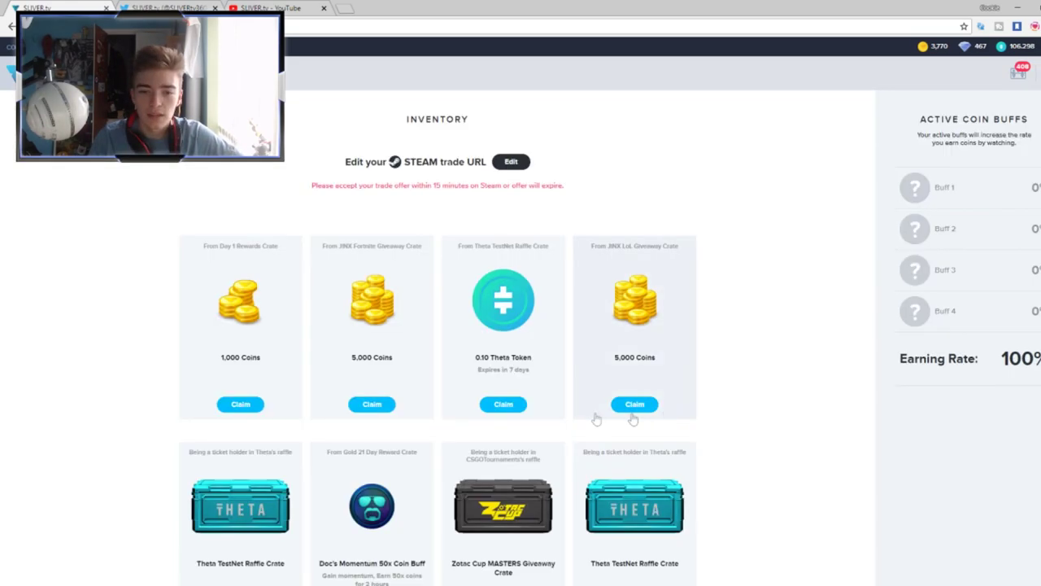
scroll(521, 366, "down", 3)
Step: Open and spin a Theta TestNet Raffle Crate, then clear the crate result
left_click(244, 423)
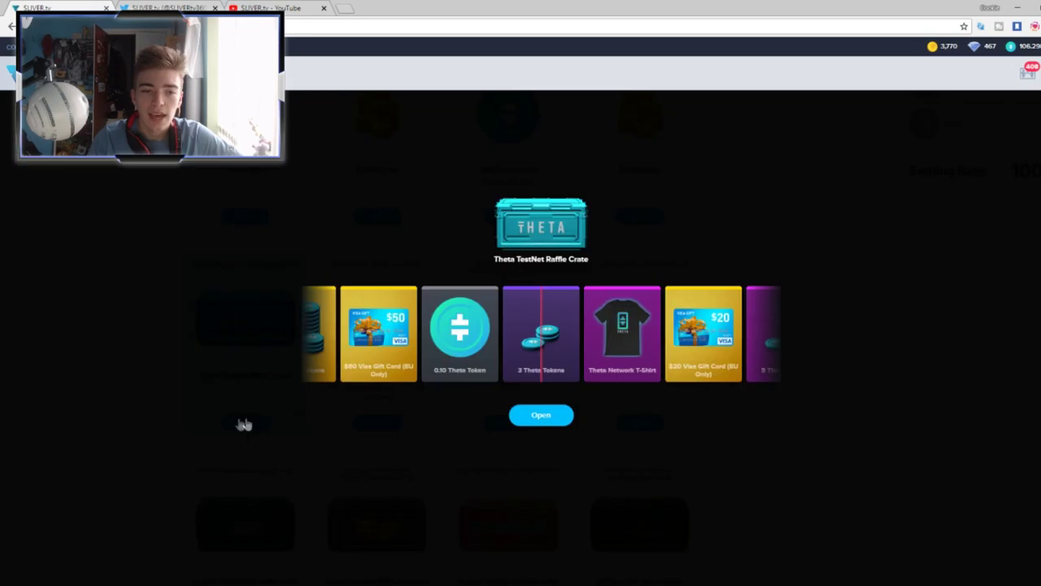
left_click(543, 419)
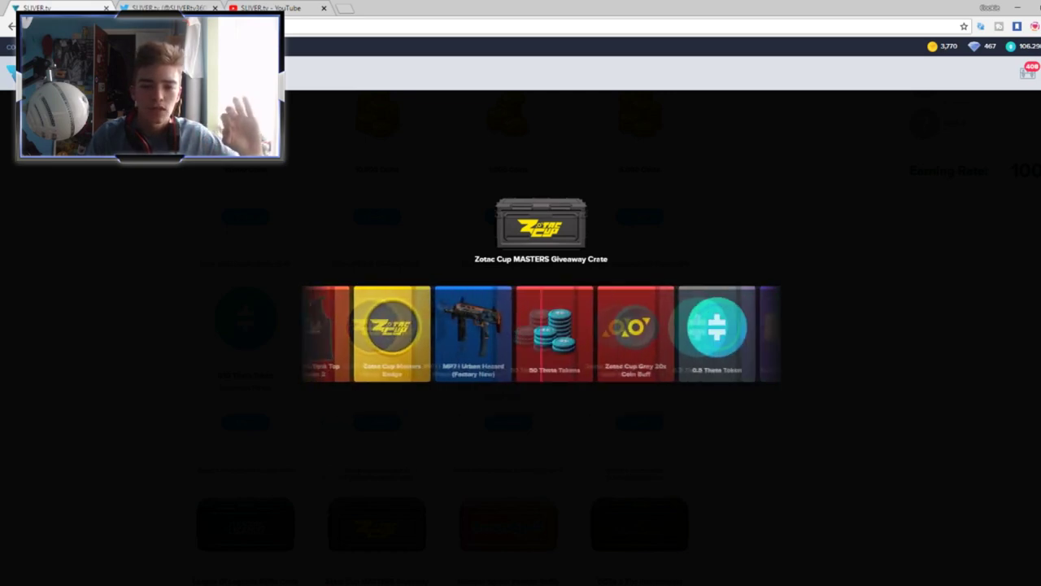
left_click(521, 412)
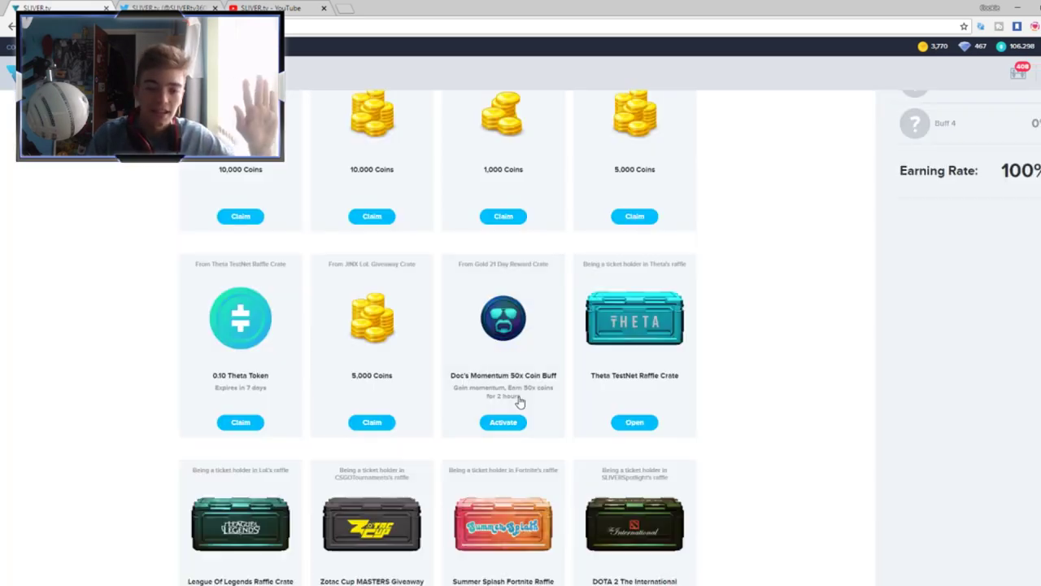
scroll(517, 380, "down", 3)
scroll(517, 381, "down", 2)
Step: Win a GFUEL Blue Ice 8X Coin Buff from Summer Splash and a TI 2018 Badge from DOTA 2
left_click(504, 347)
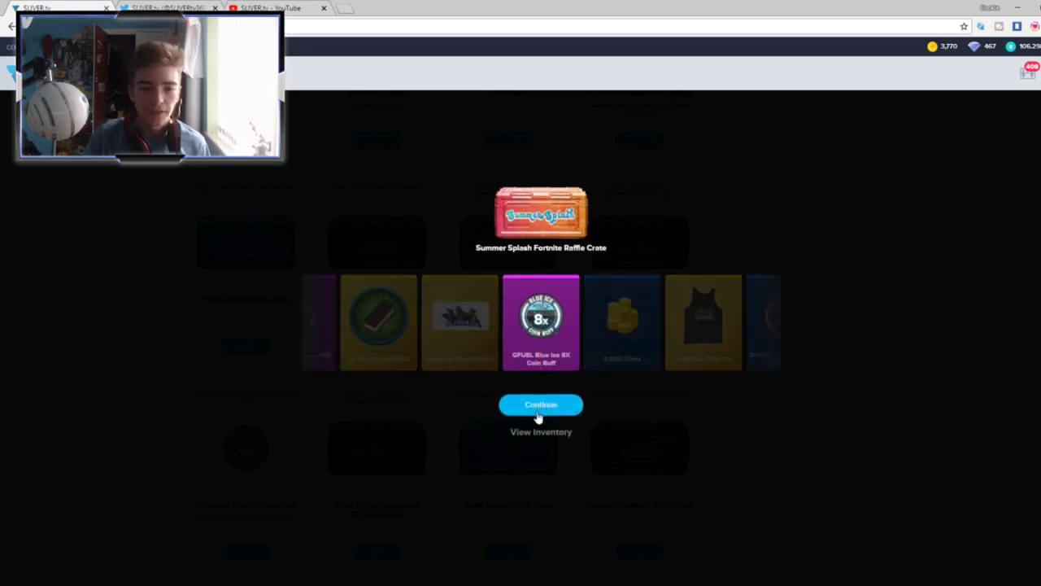
left_click(540, 416)
scroll(441, 462, "down", 2)
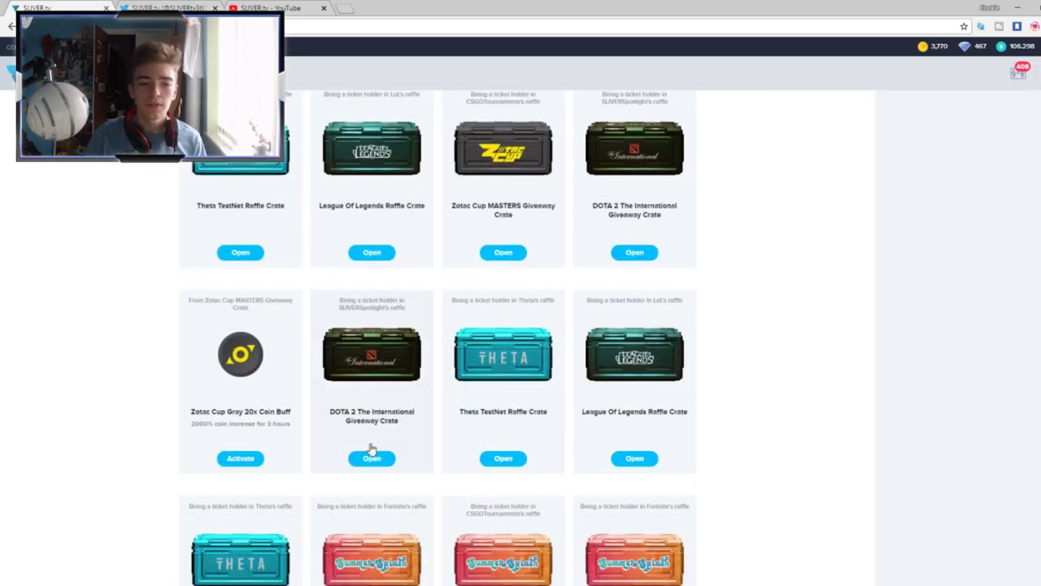
left_click(372, 448)
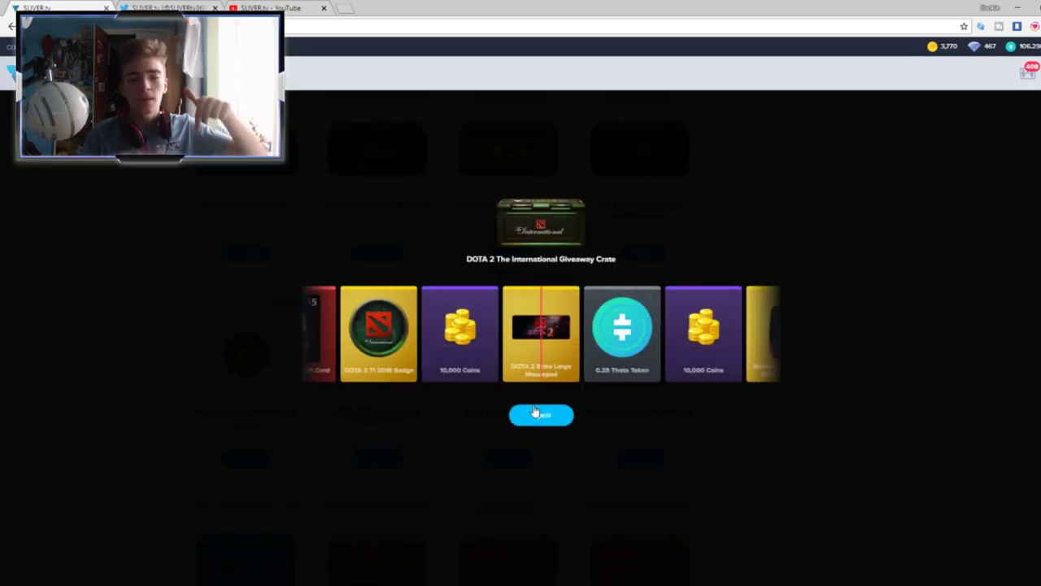
left_click(535, 413)
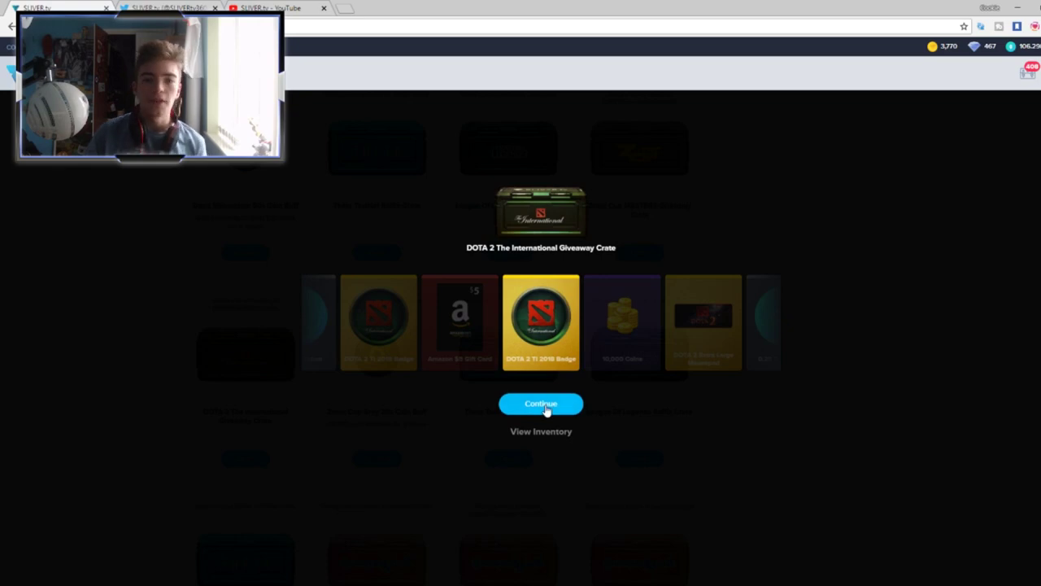
left_click(545, 407)
scroll(631, 372, "down", 1)
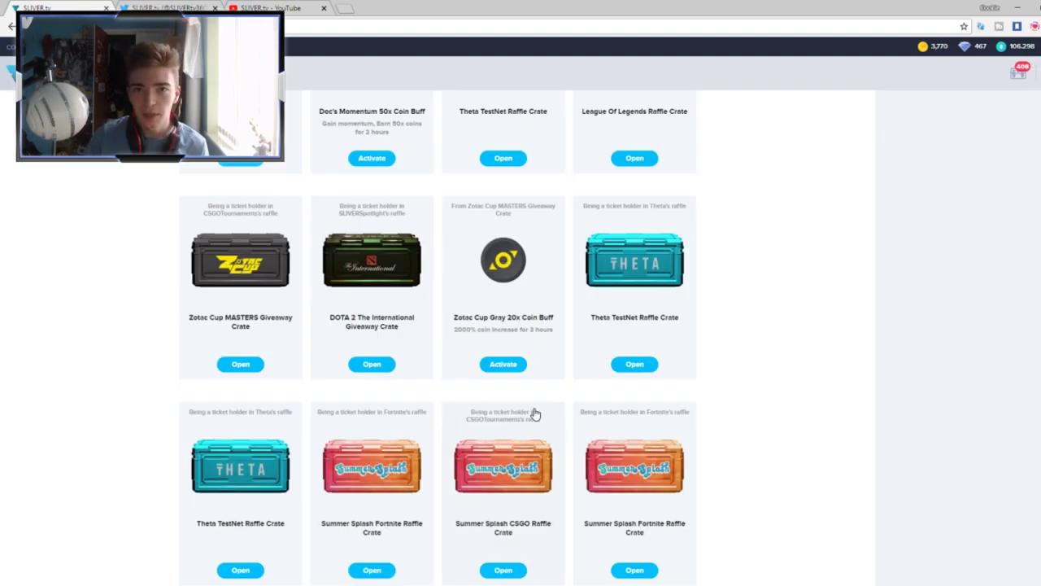
scroll(577, 379, "down", 2)
scroll(407, 447, "down", 1)
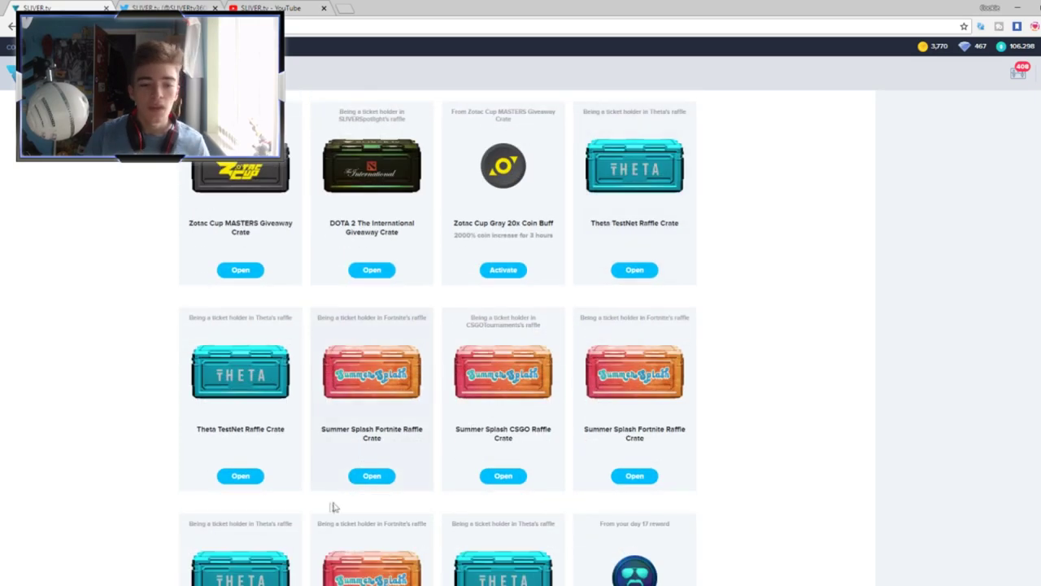
Step: Open a Summer Splash Fortnite crate for 1,000 Coins, then spin a Theta TestNet crate
left_click(371, 478)
left_click(543, 424)
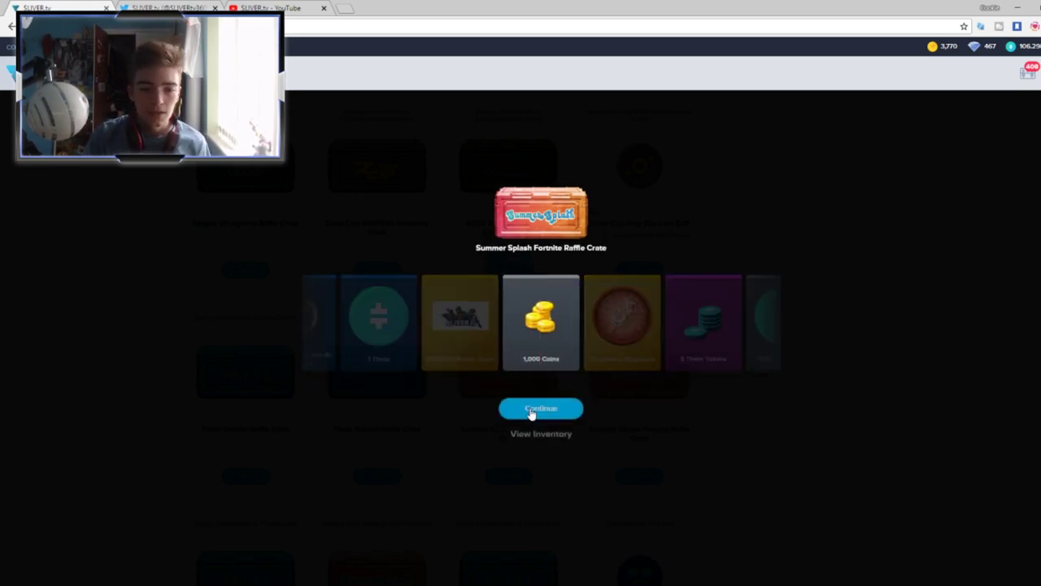
left_click(528, 409)
left_click(372, 476)
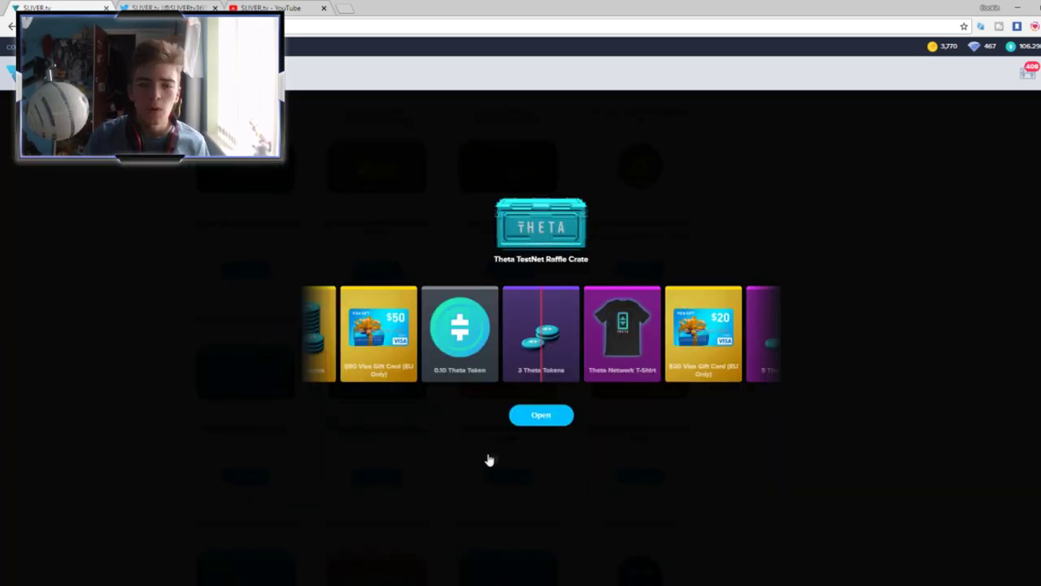
left_click(528, 425)
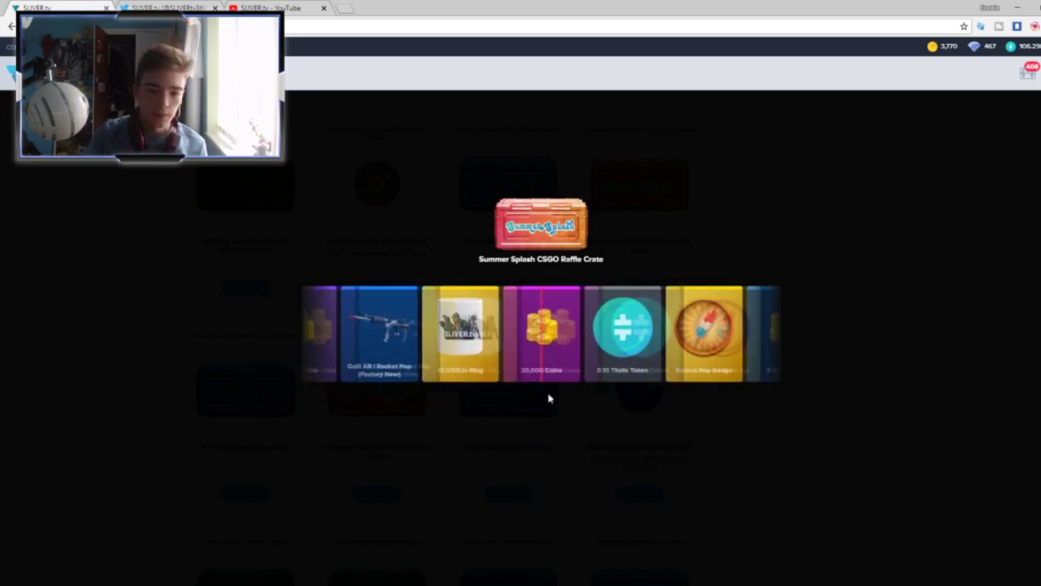
Step: Clear the previous result and open another Theta TestNet Raffle Crate
left_click(539, 407)
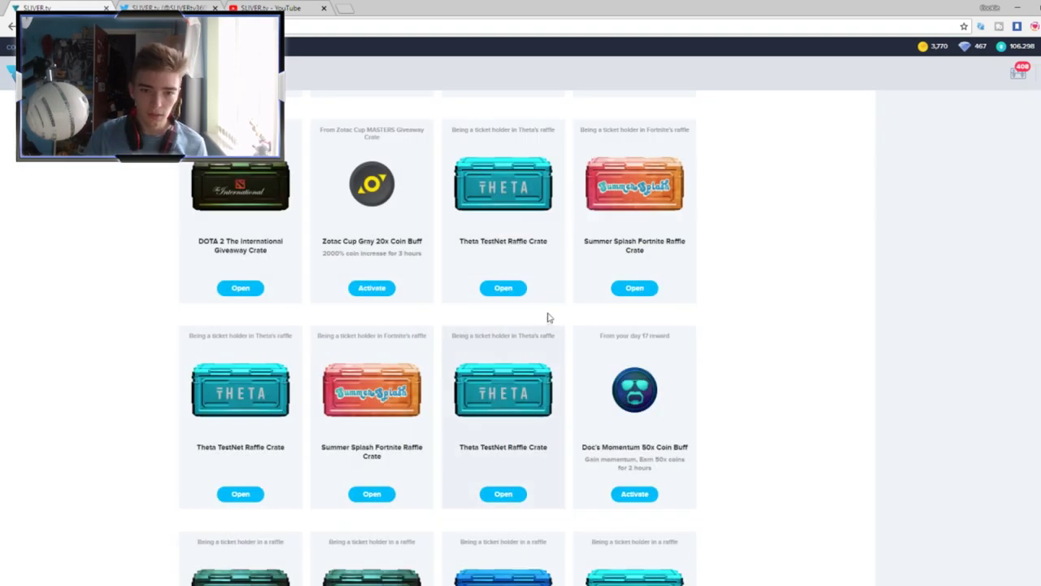
left_click(493, 287)
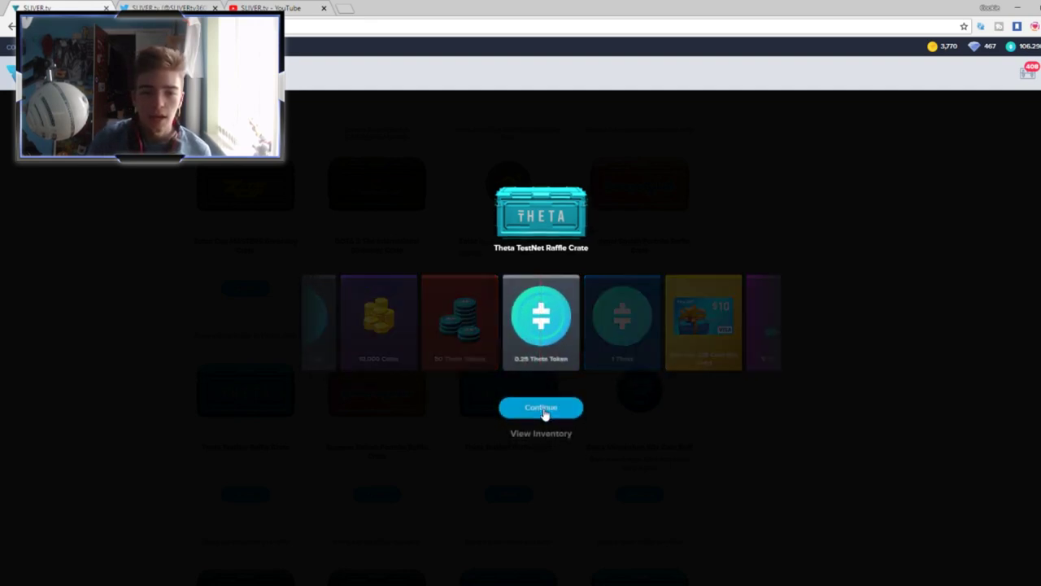
left_click(545, 406)
Step: Spin one more Theta TestNet Raffle Crate and return to the inventory
left_click(505, 496)
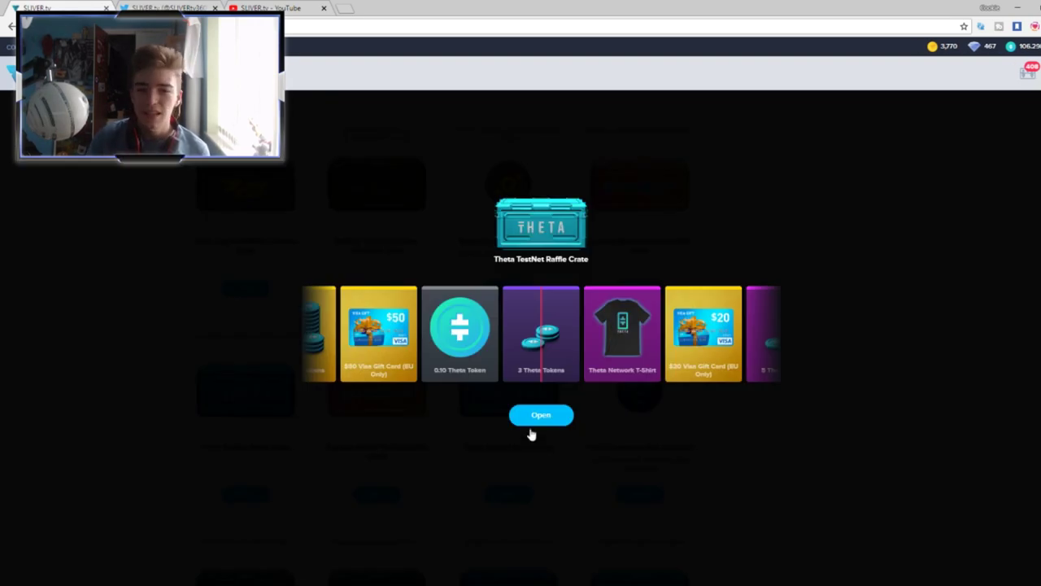
left_click(537, 416)
left_click(504, 496)
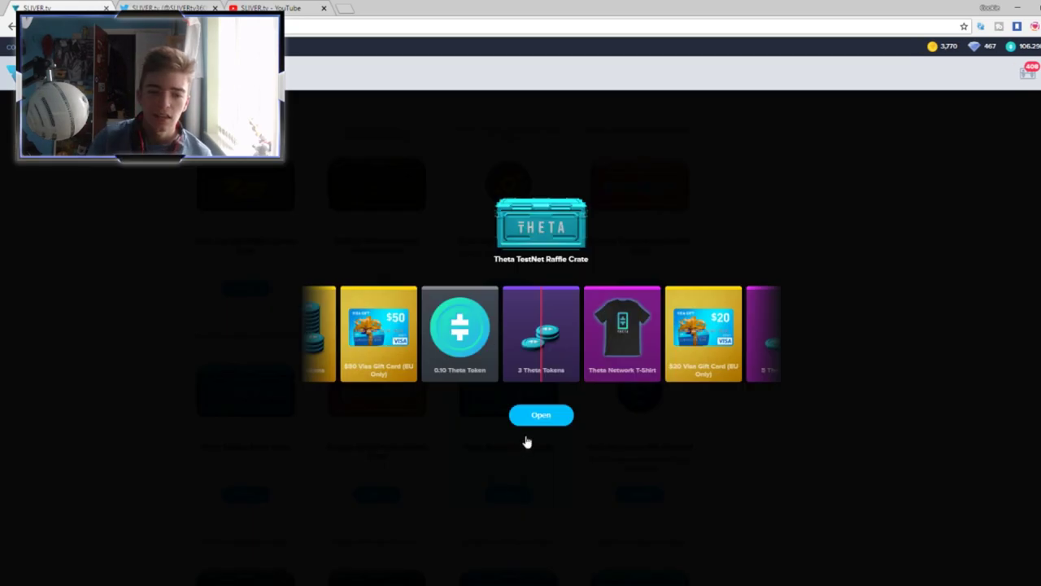
left_click(534, 418)
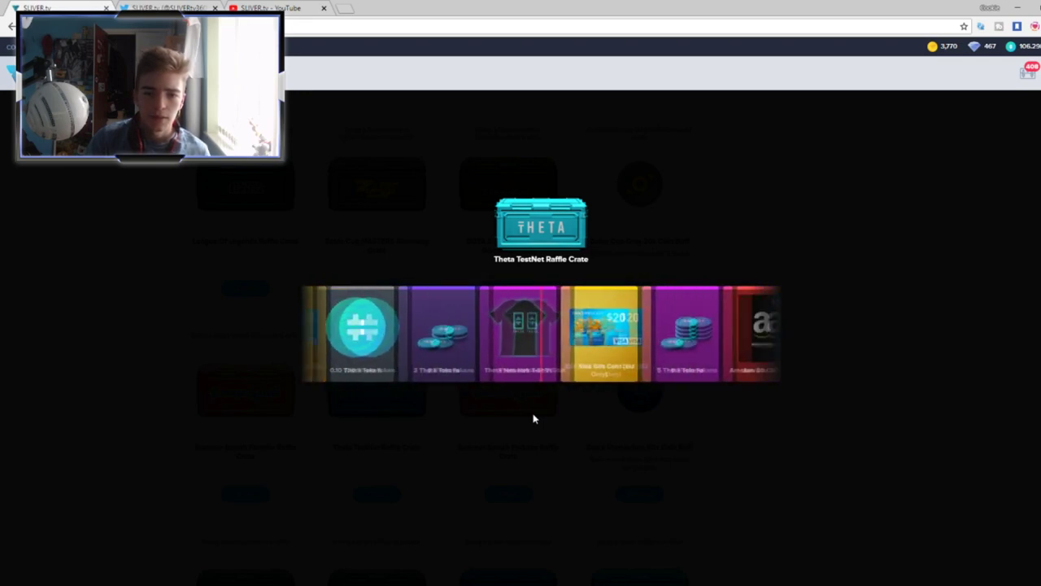
left_click(541, 404)
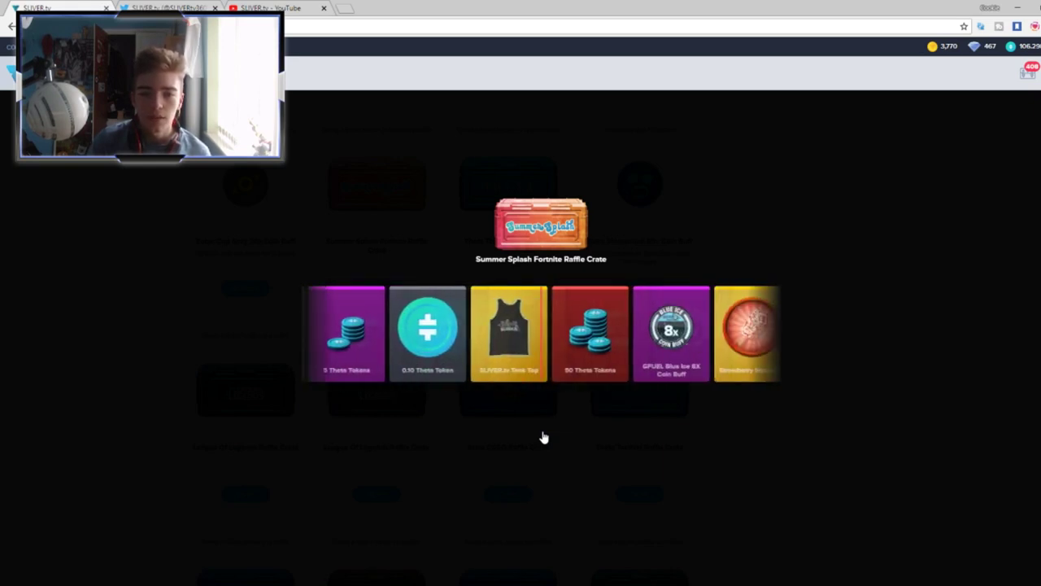
Step: Open a Stars CSGO crate for 1,000 Coins, then spin a League Of Legends crate for 10,000 Coins
left_click(540, 417)
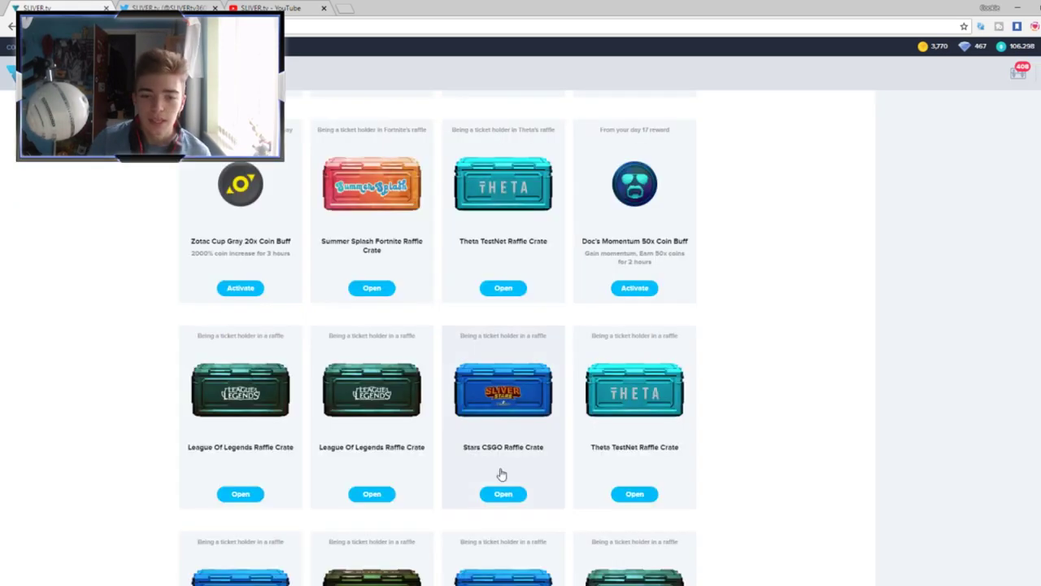
left_click(502, 476)
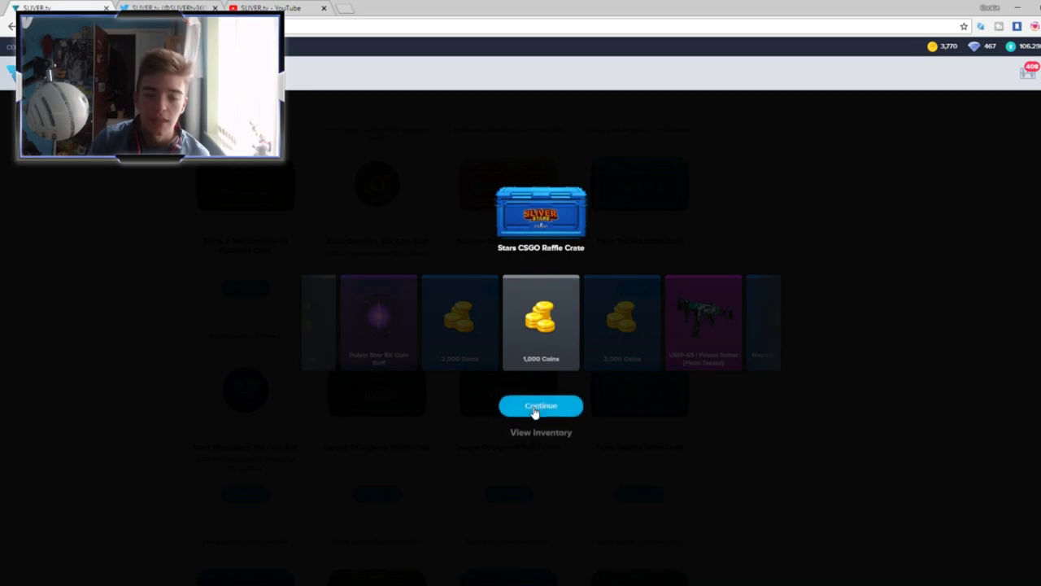
left_click(535, 409)
left_click(511, 501)
left_click(553, 423)
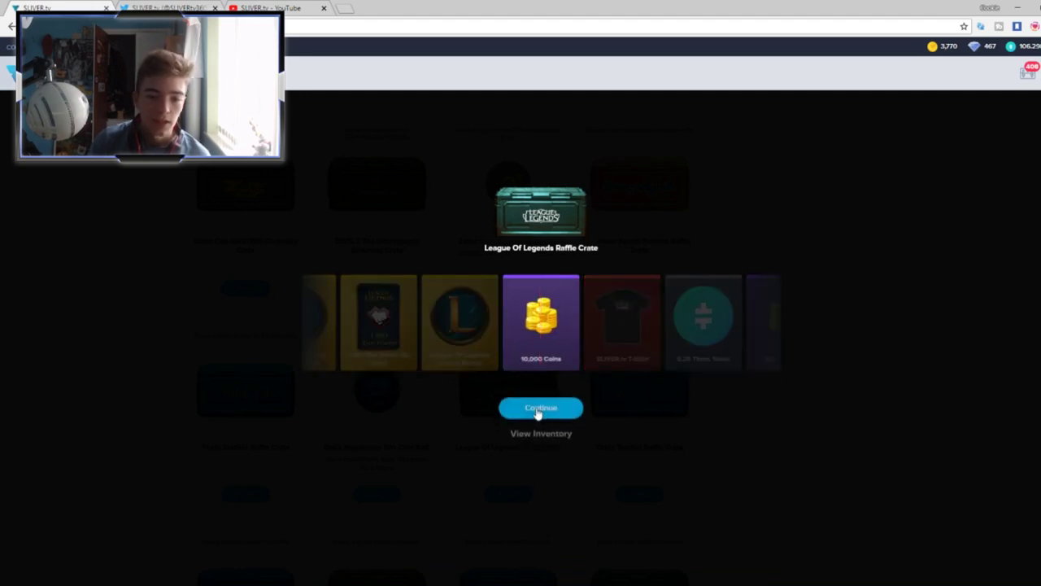
Step: Clear the League Of Legends result, then open and spin a Summer Splash Fortnite crate
left_click(537, 406)
scroll(521, 455, "down", 5)
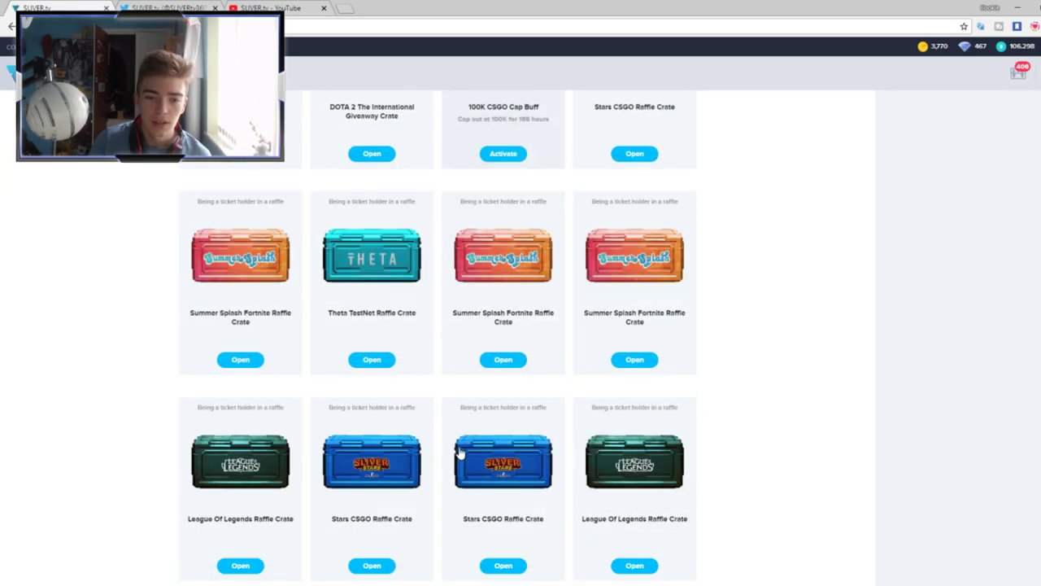
left_click(505, 362)
left_click(540, 417)
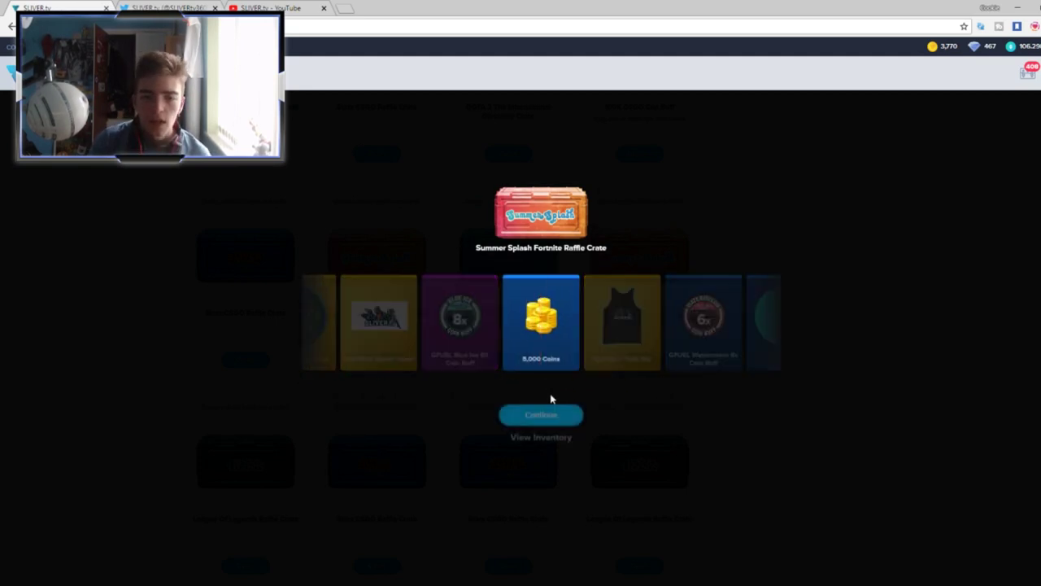
left_click(540, 414)
Step: Open a Theta TestNet crate and another Summer Splash Fortnite crate, collecting each result
left_click(513, 345)
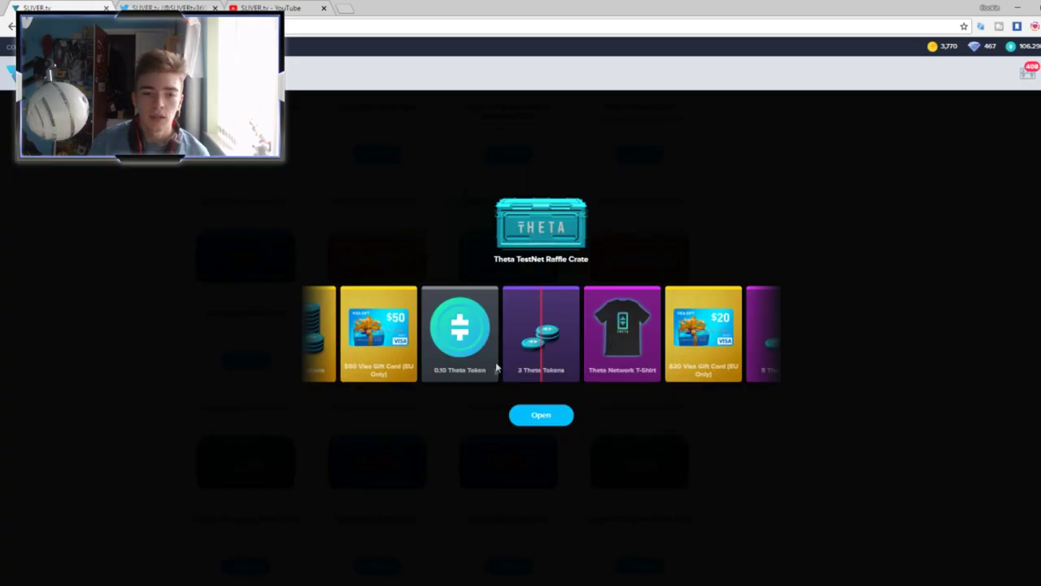
left_click(539, 414)
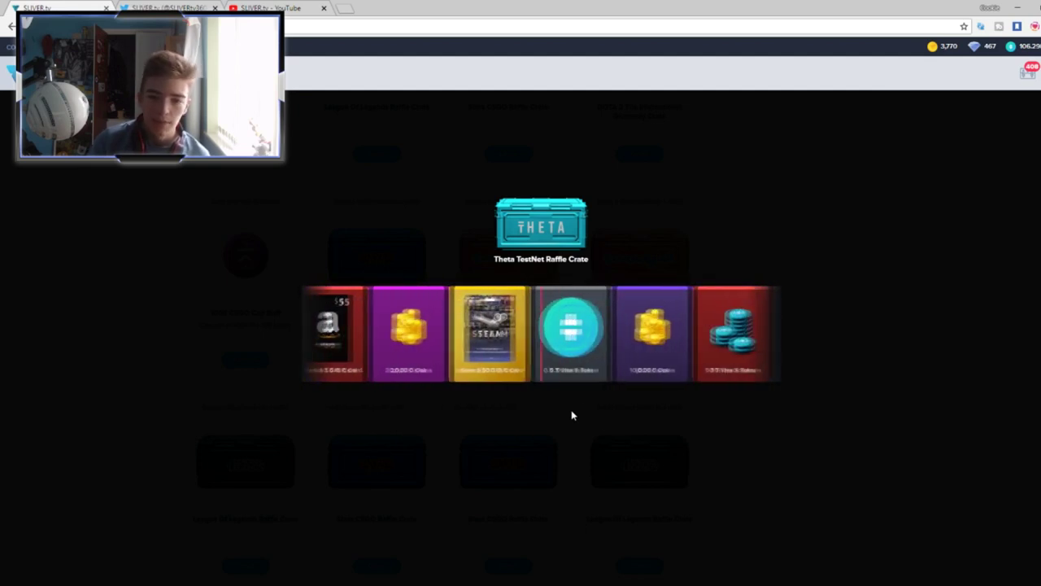
left_click(535, 418)
left_click(513, 376)
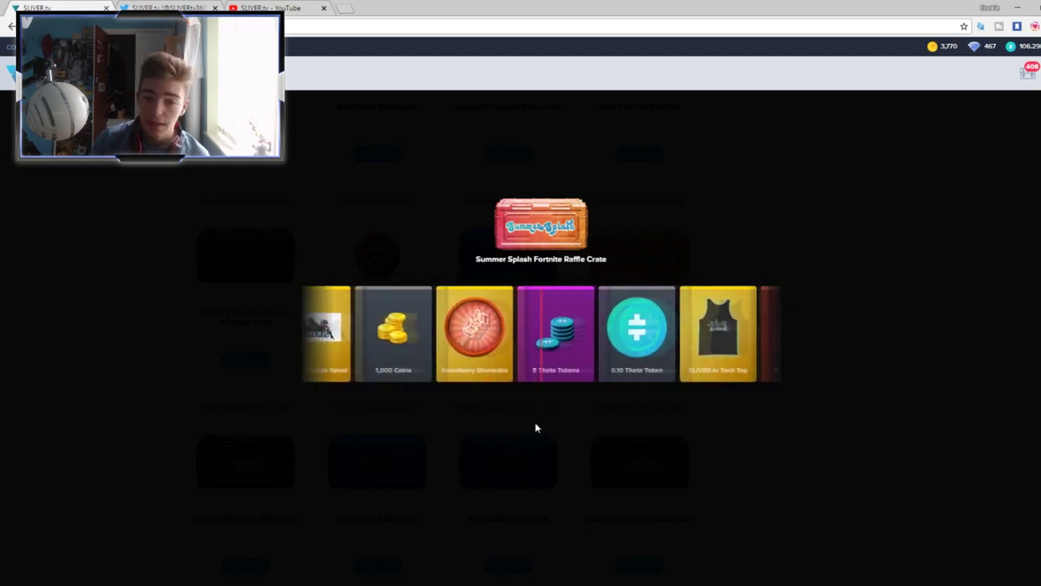
left_click(546, 410)
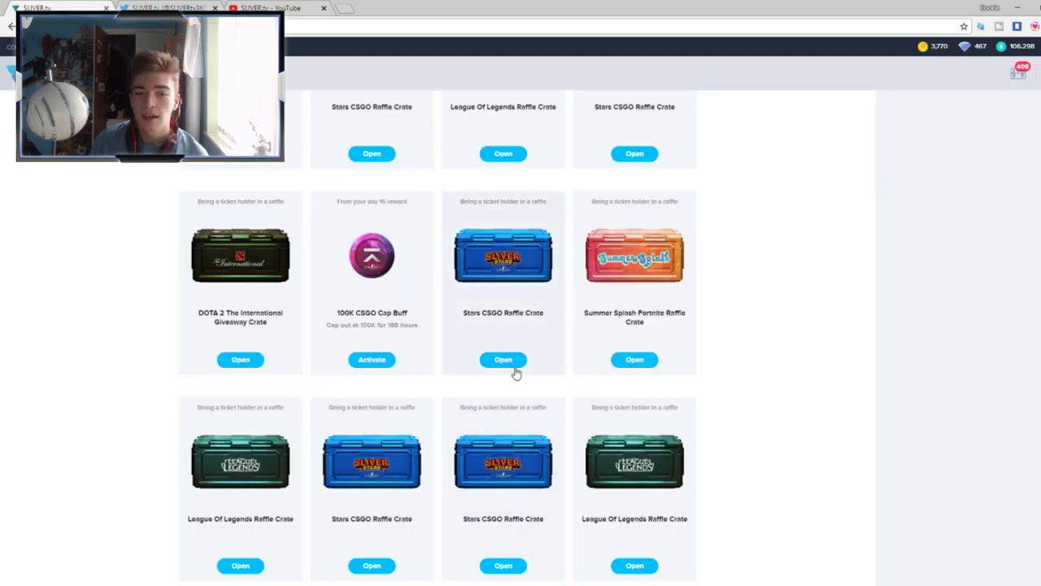
Step: Open two Stars CSGO crates, winning a Supergiant Star 8X Coin Buff and 1,000 Coins
left_click(512, 364)
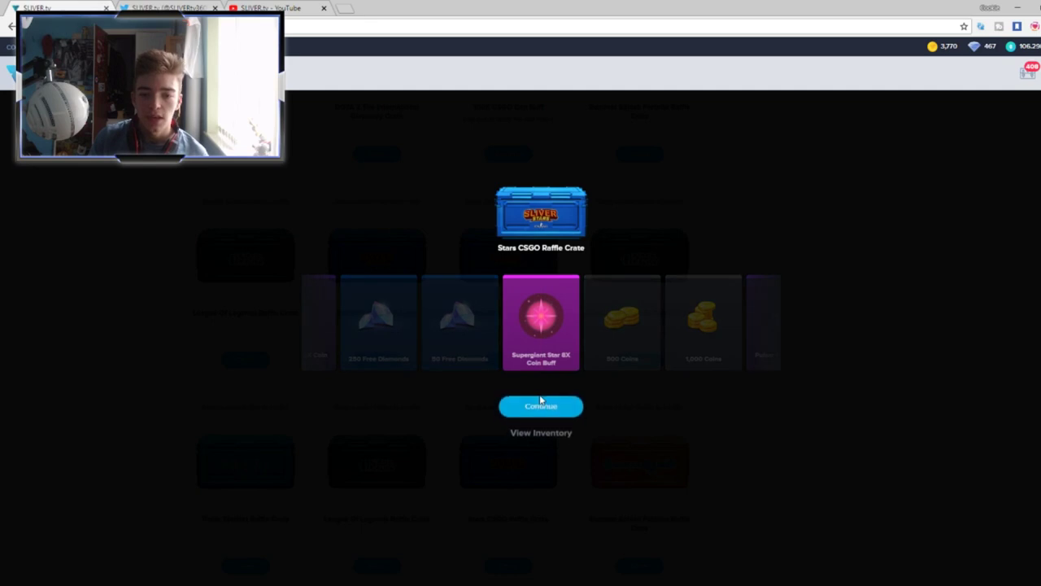
left_click(541, 405)
left_click(504, 360)
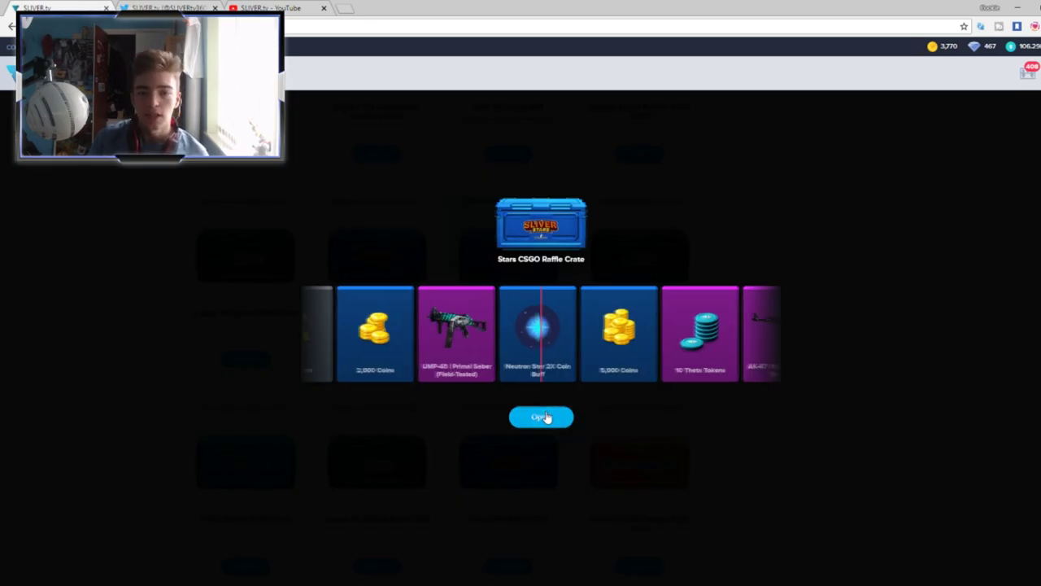
left_click(547, 417)
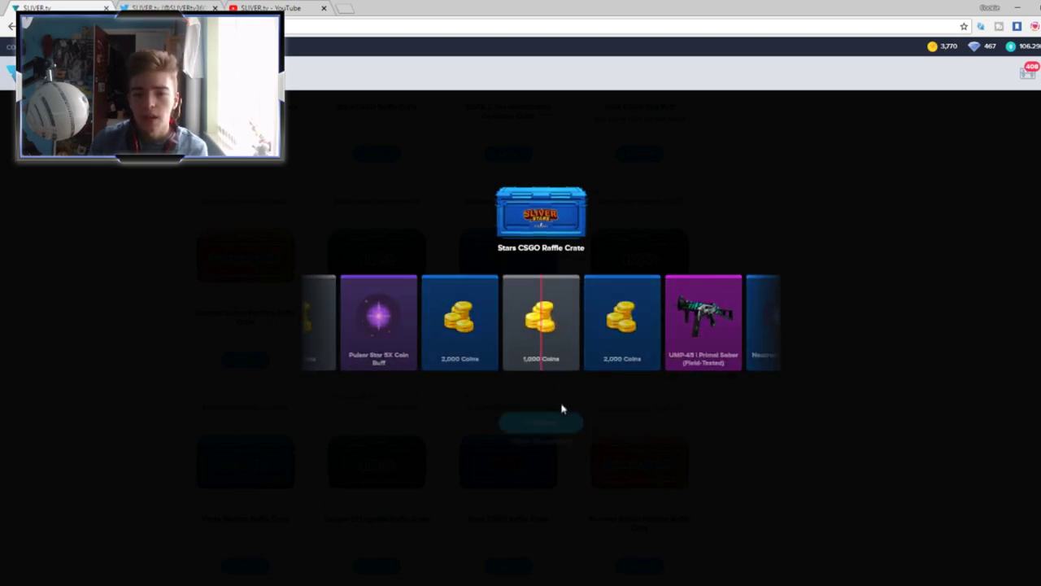
left_click(561, 406)
scroll(544, 406, "down", 5)
scroll(544, 405, "down", 5)
scroll(544, 405, "up", 5)
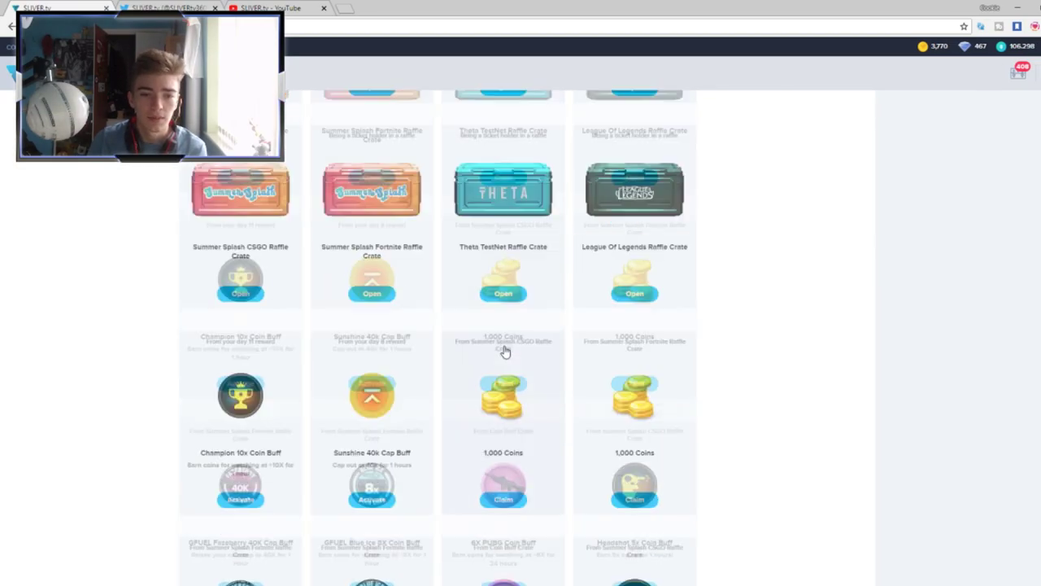
scroll(505, 350, "up", 3)
Step: Open and spin a Theta TestNet Raffle Crate, then clear the Fortnite crate result
left_click(504, 407)
left_click(538, 422)
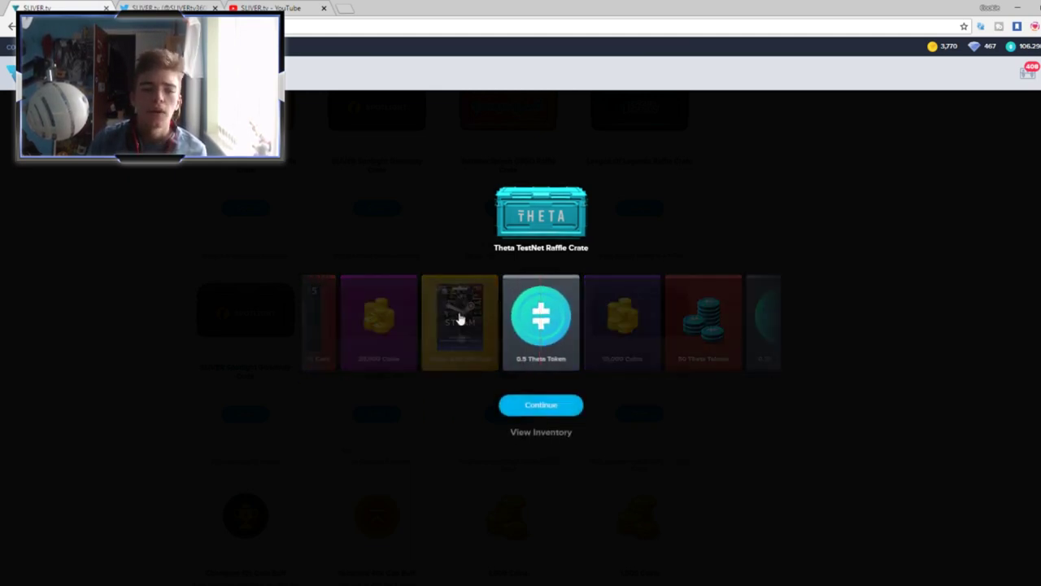
left_click(535, 406)
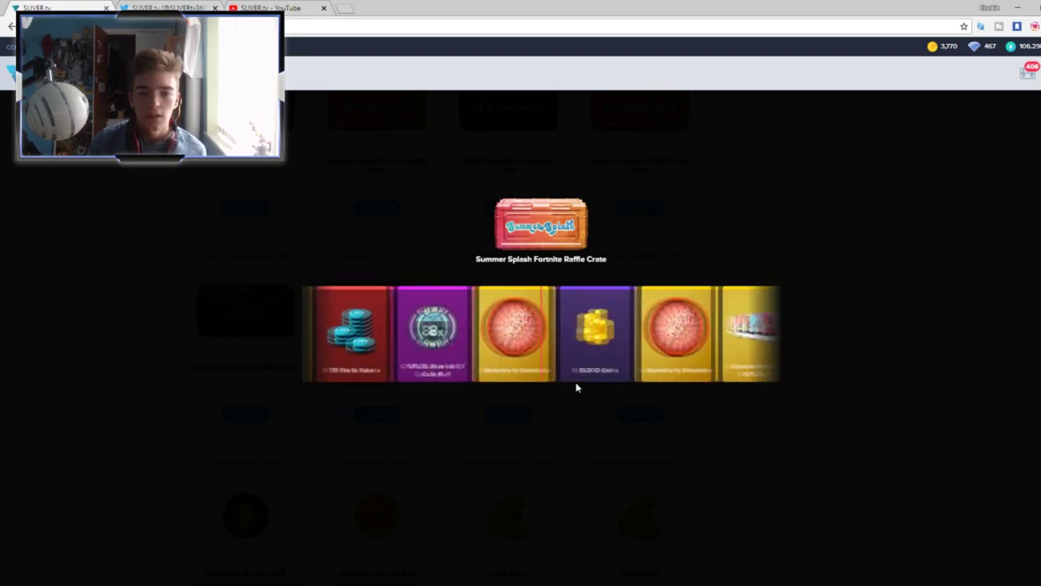
left_click(544, 412)
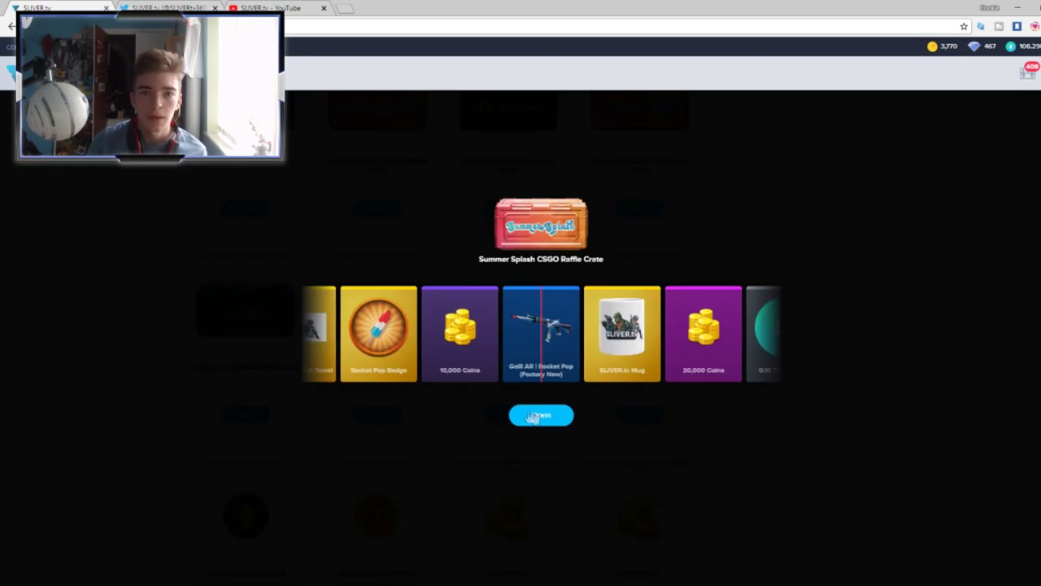
Step: Spin two Summer Splash CSGO crates, clearing the Spotlight and League Of Legends results
left_click(545, 423)
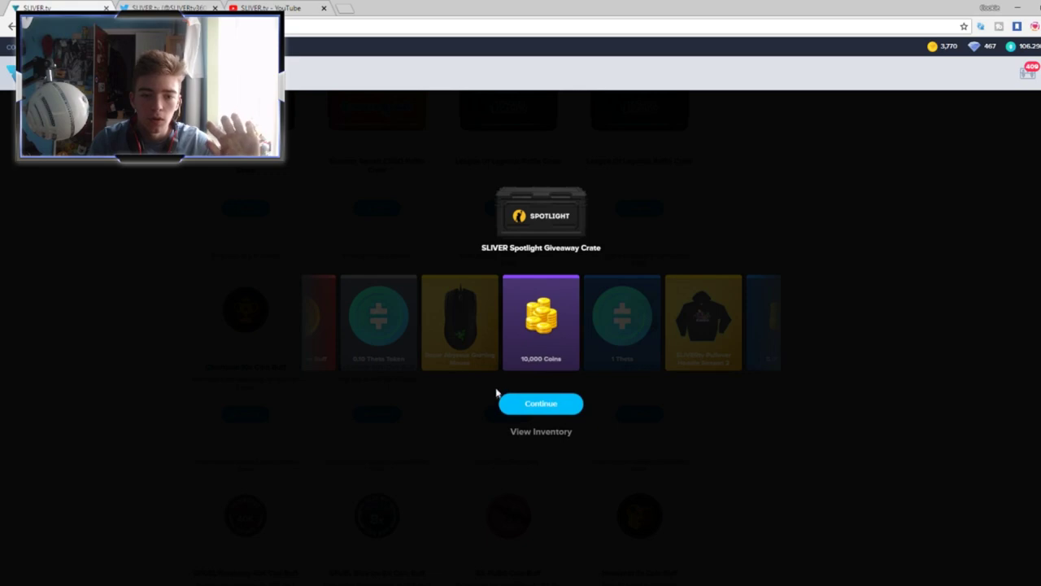
left_click(520, 410)
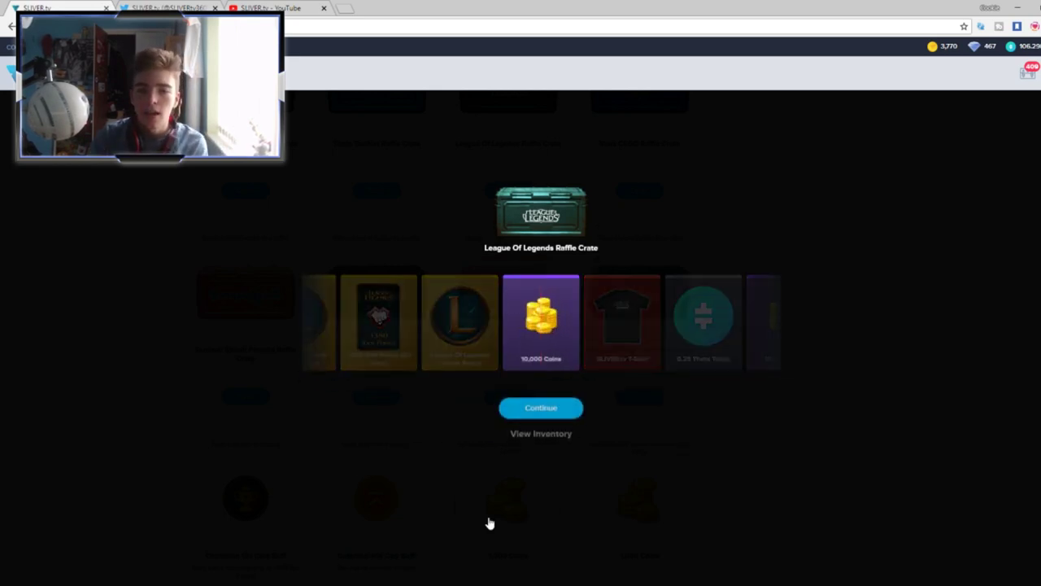
left_click(554, 404)
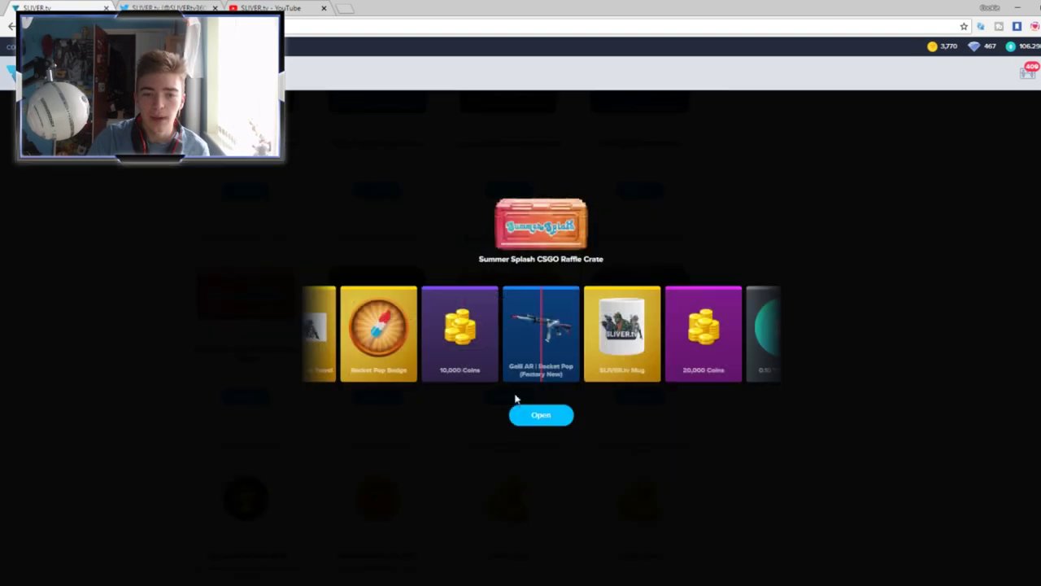
left_click(541, 417)
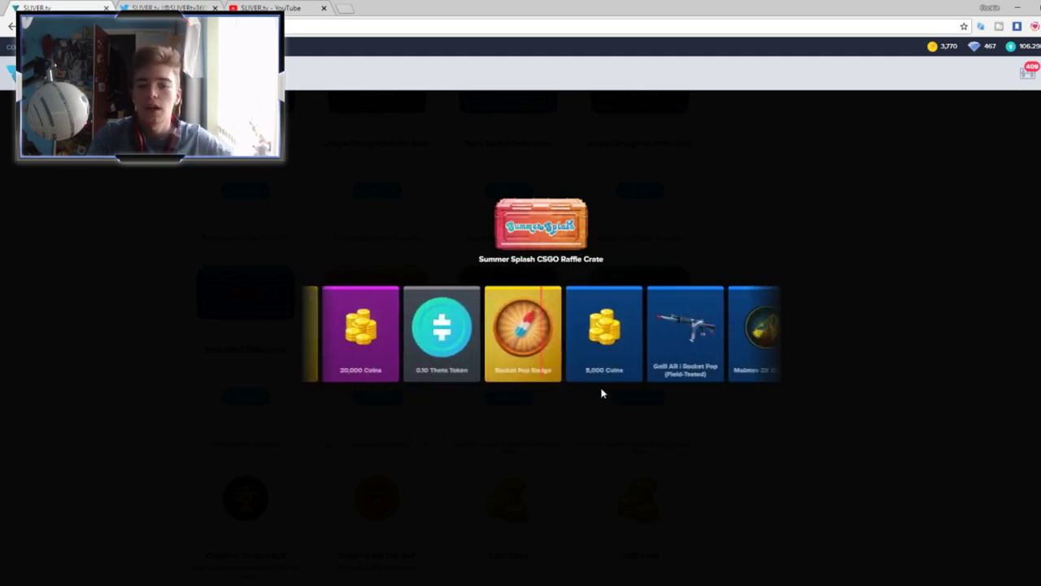
Step: Spin the SLIVER Spotlight Giveaway Crate, briefly switching to the recording software and back
left_click(541, 411)
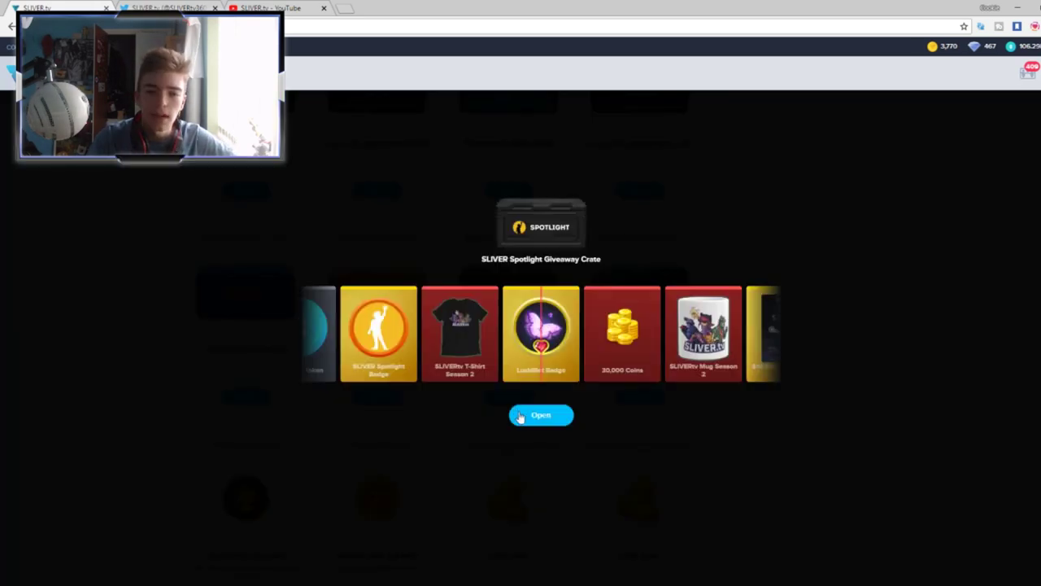
left_click(521, 417)
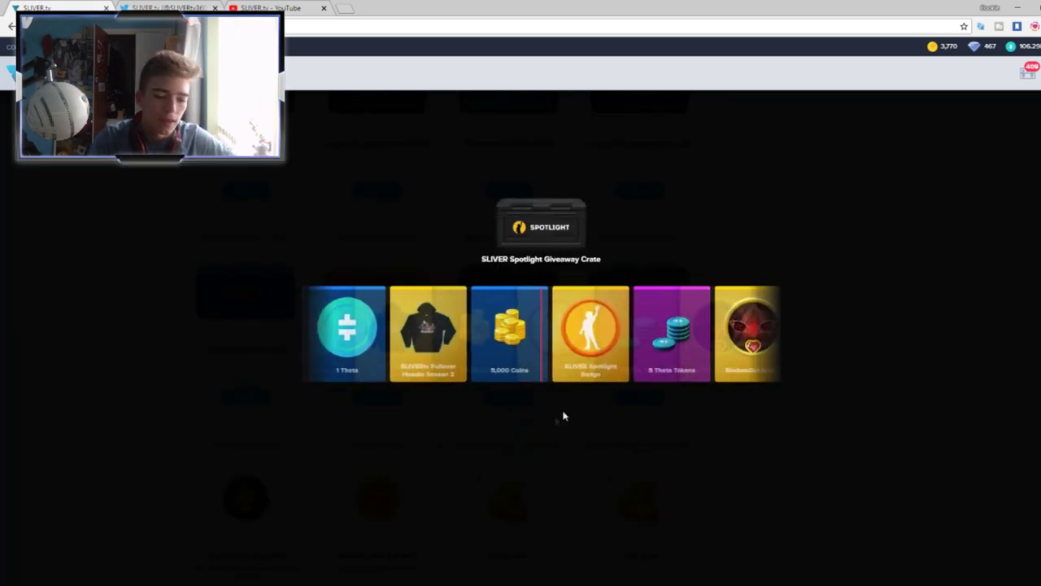
key("alt+Tab")
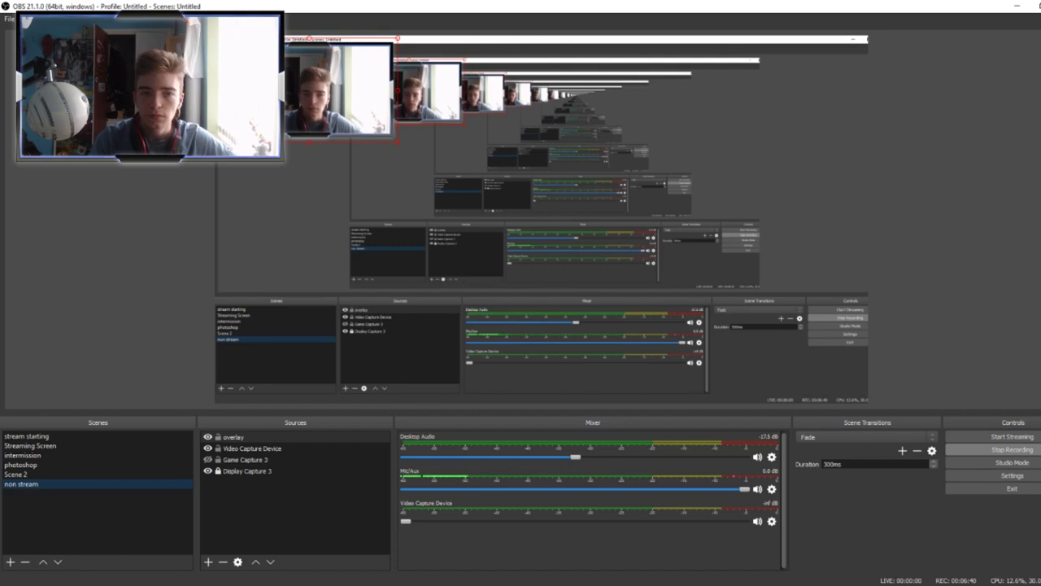
key("alt+Tab")
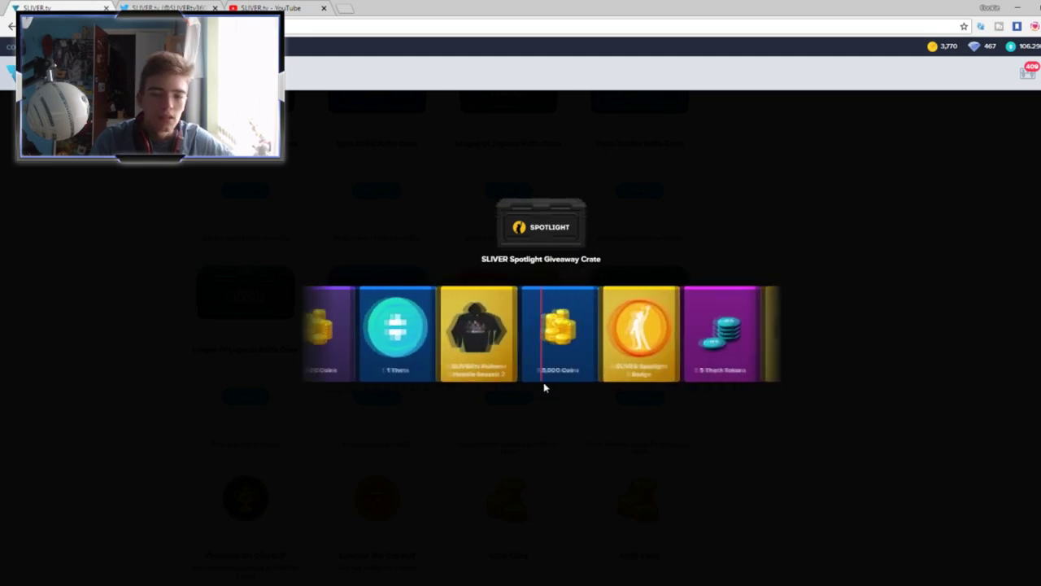
Step: Open the Summer Splash Fortnite crate and a League Of Legends crate, collecting 0.10 Theta Token
left_click(531, 406)
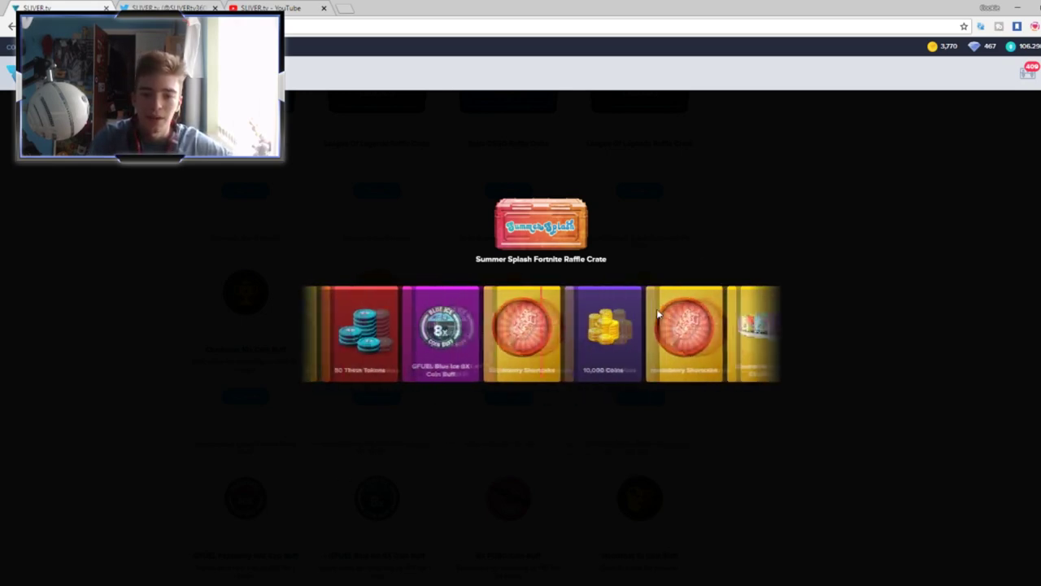
left_click(558, 416)
scroll(598, 400, "up", 1)
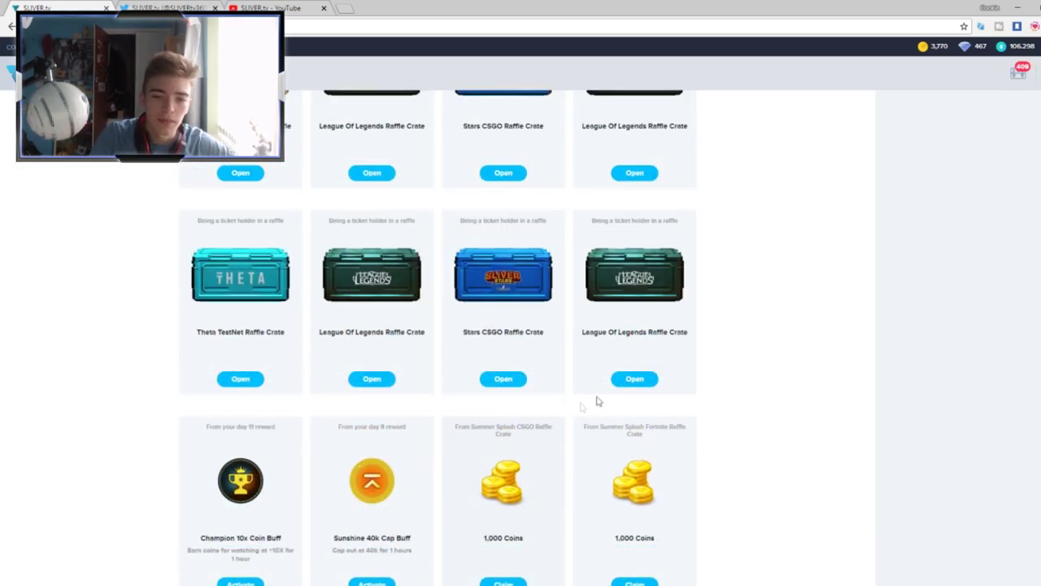
left_click(634, 378)
left_click(540, 423)
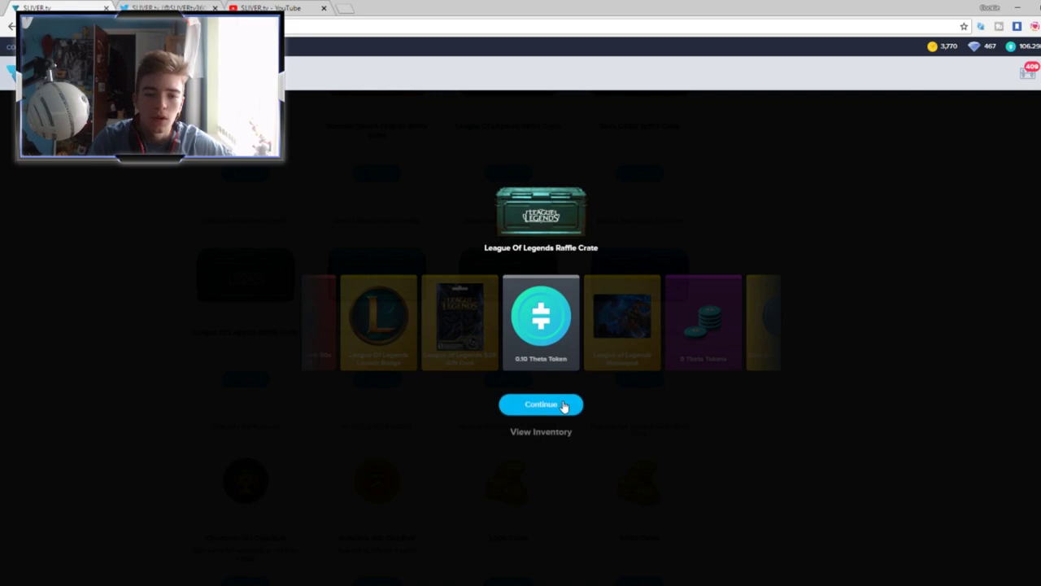
left_click(563, 405)
Step: Win 10,000 Coins and 1 Theta from League Of Legends and Theta TestNet crates, then spin another
left_click(495, 382)
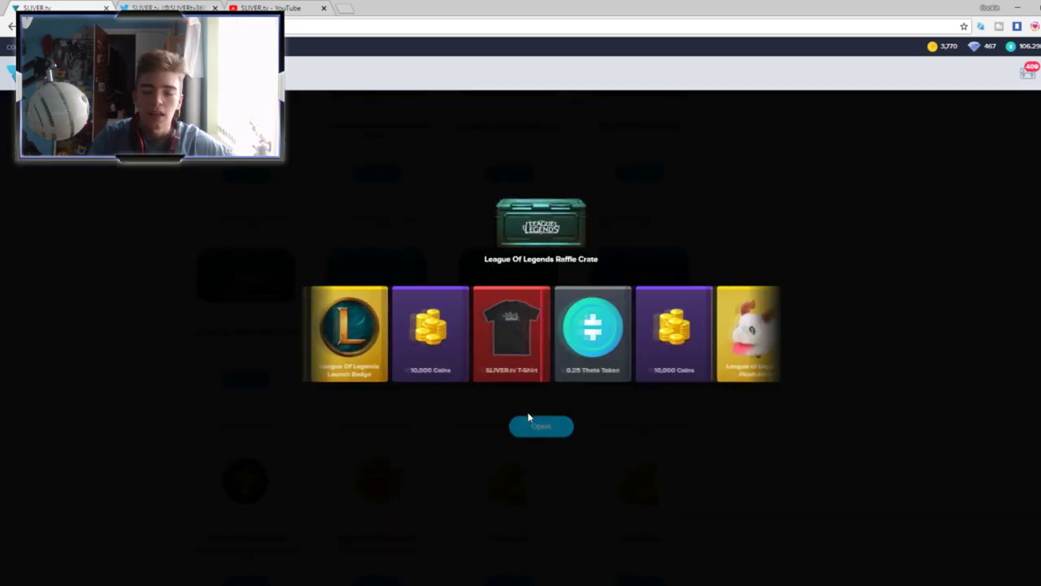
left_click(537, 416)
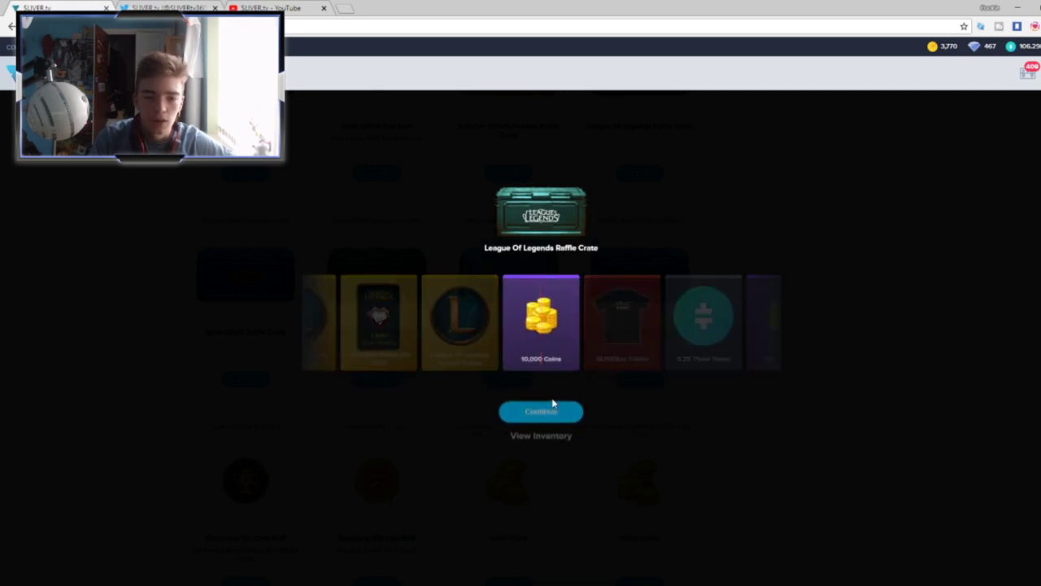
left_click(546, 412)
left_click(504, 379)
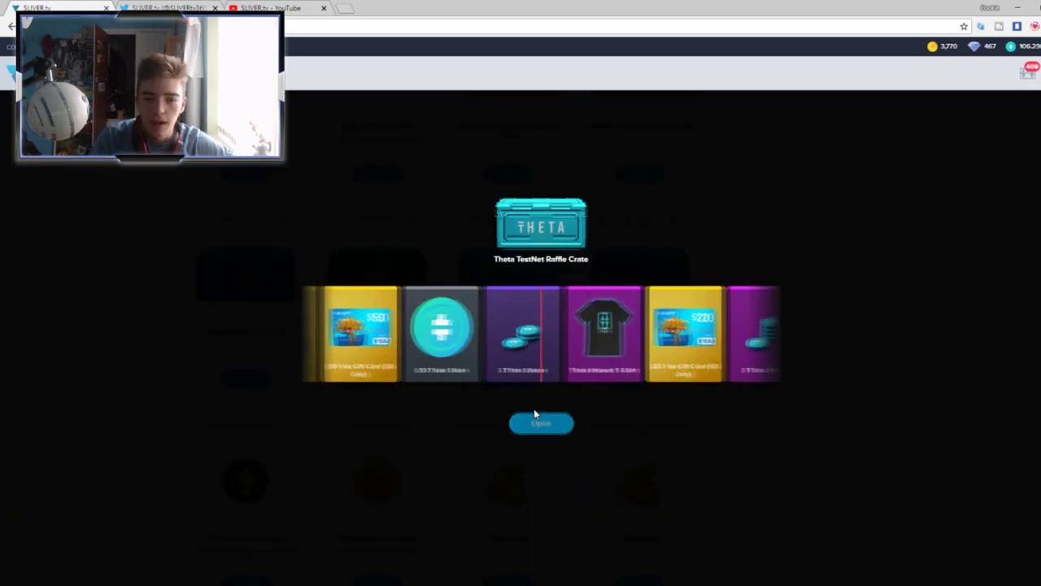
left_click(534, 413)
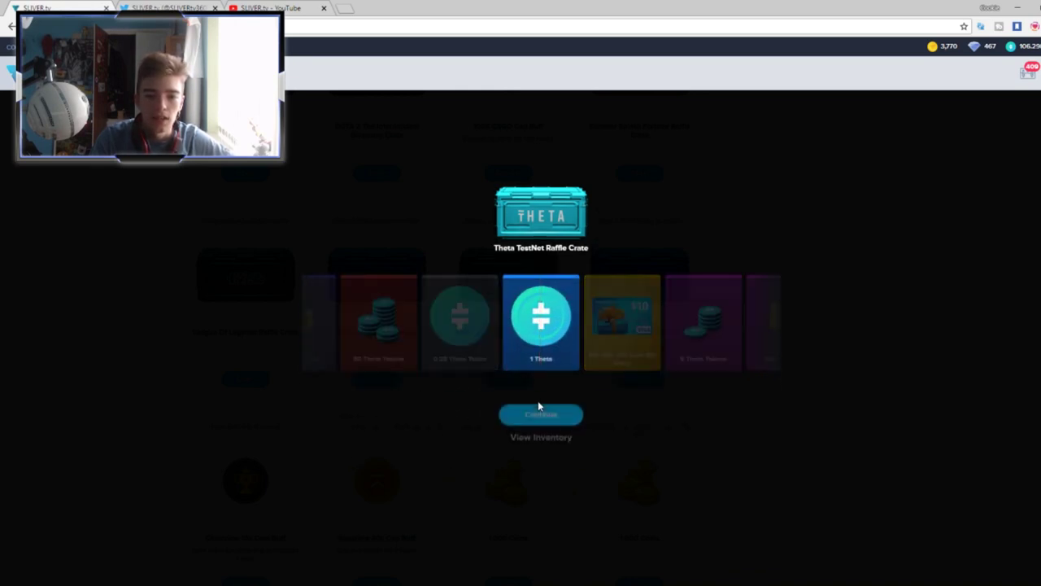
left_click(538, 407)
left_click(511, 380)
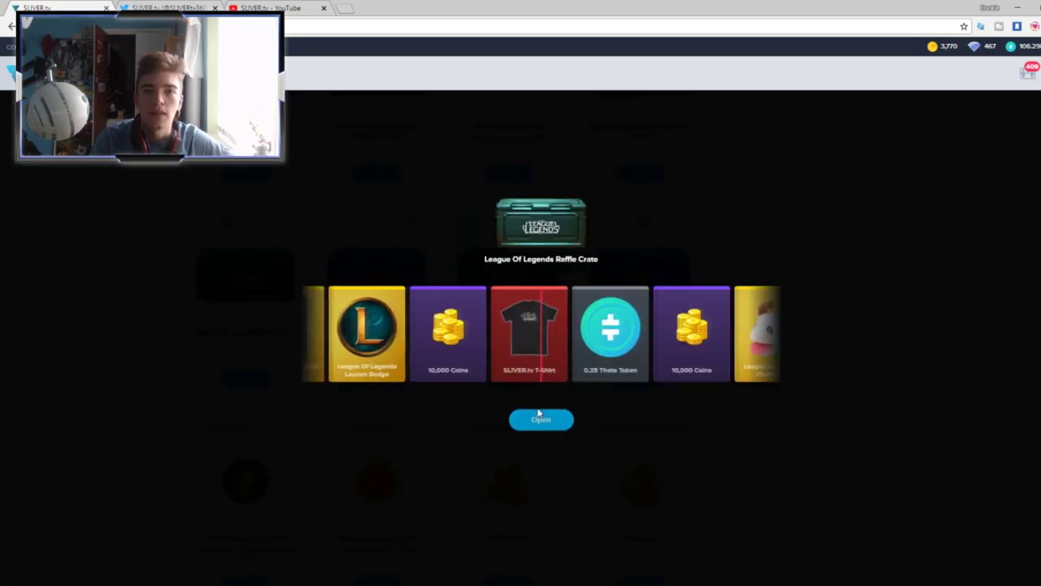
left_click(537, 416)
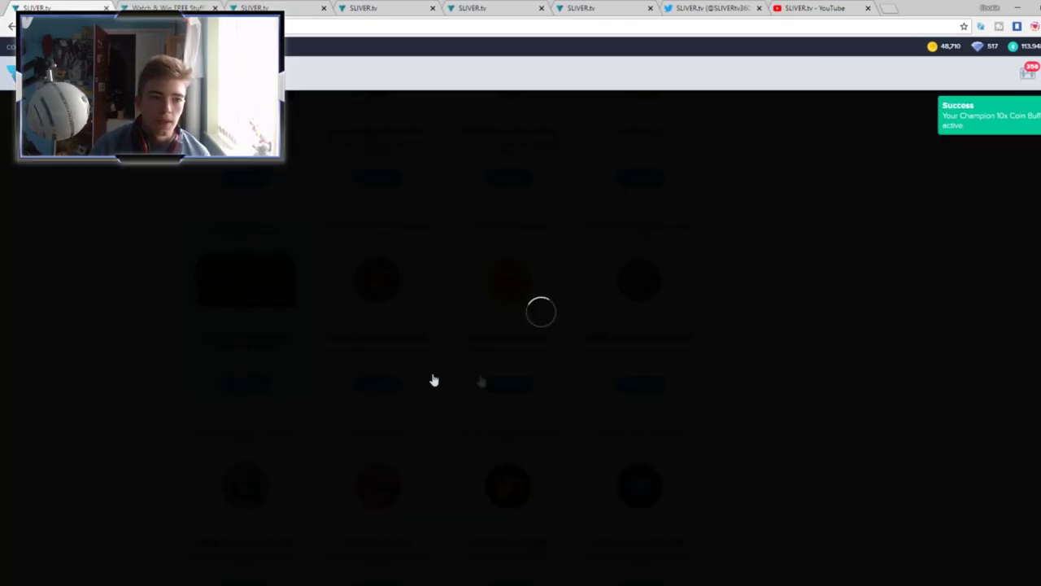
Step: Spin the DOTA 2 International and JINX Spotlight giveaway crates
left_click(540, 416)
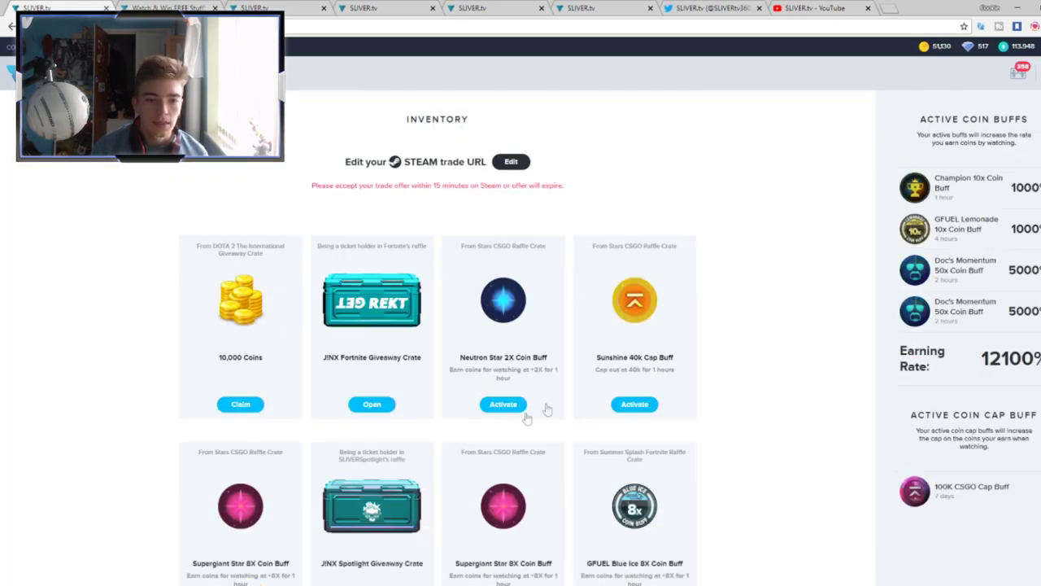
scroll(407, 439, "down", 2)
left_click(374, 427)
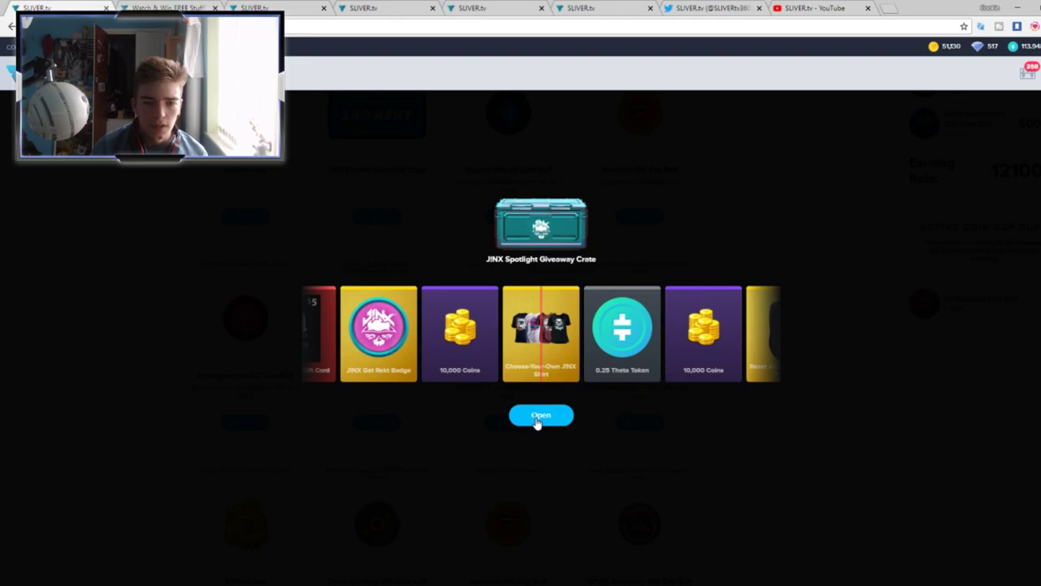
left_click(537, 415)
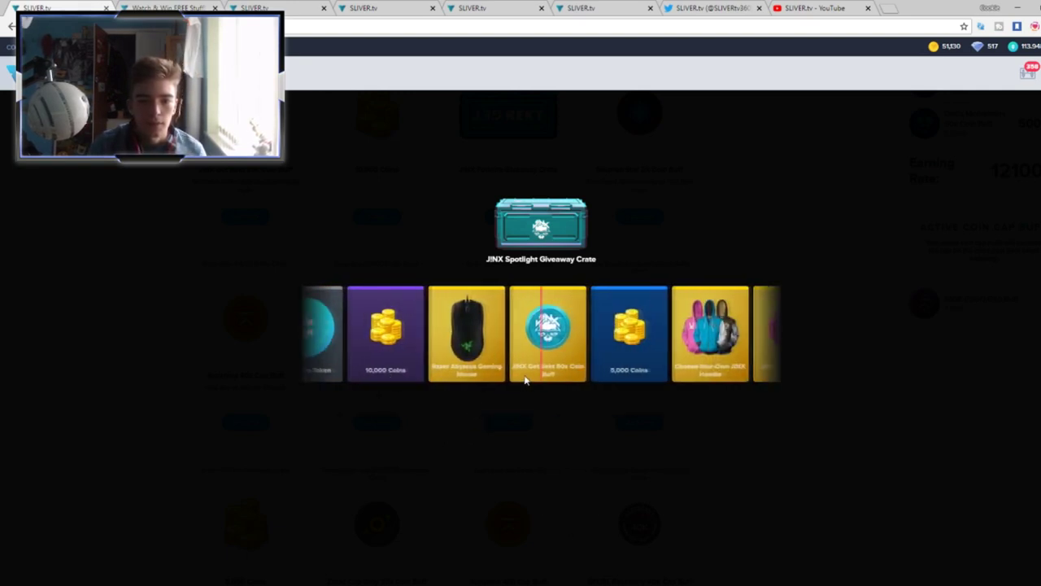
Step: Close the JINX Get Rekt 50x Coin Buff result and spin the JINX Fortnite Giveaway Crate
left_click(547, 404)
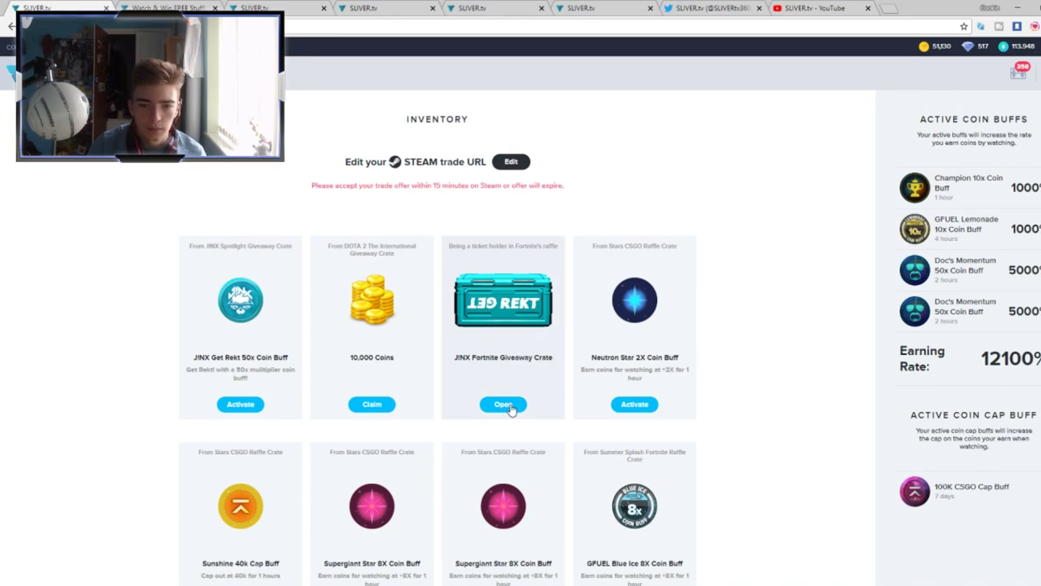
left_click(510, 405)
left_click(542, 415)
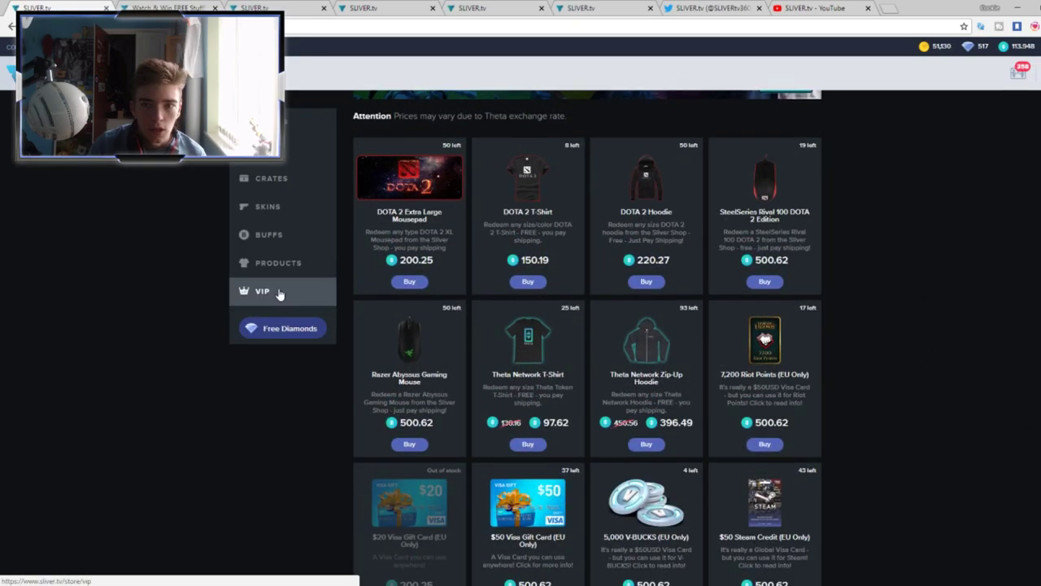
scroll(318, 265, "down", 8)
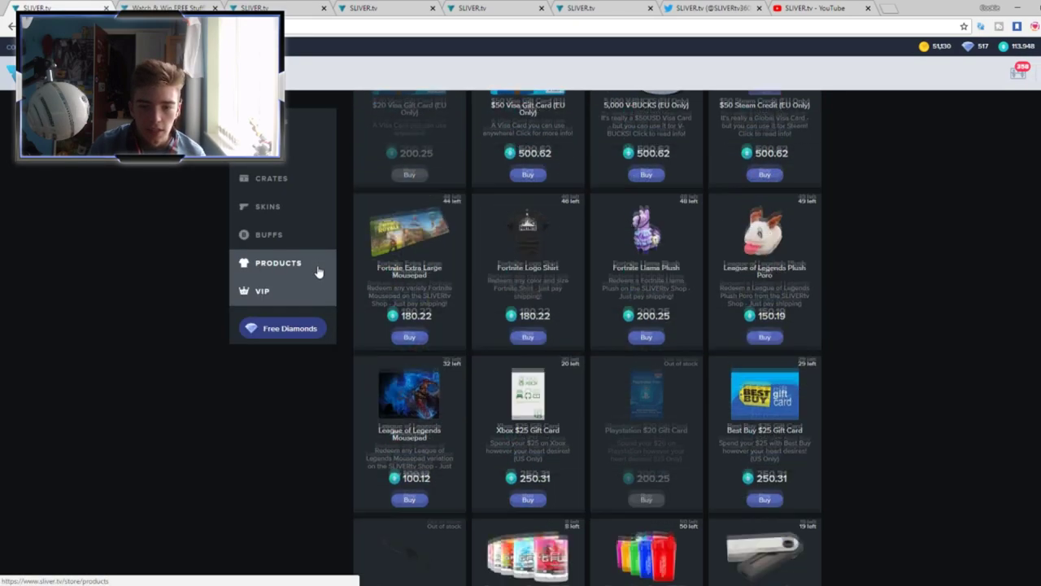
scroll(321, 272, "down", 5)
scroll(322, 277, "down", 2)
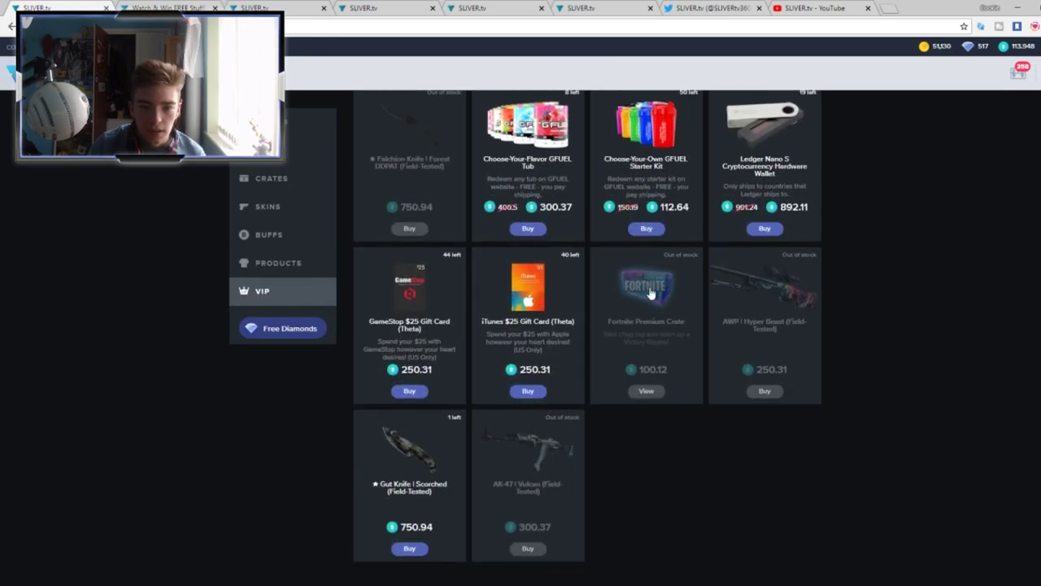
scroll(653, 363, "up", 3)
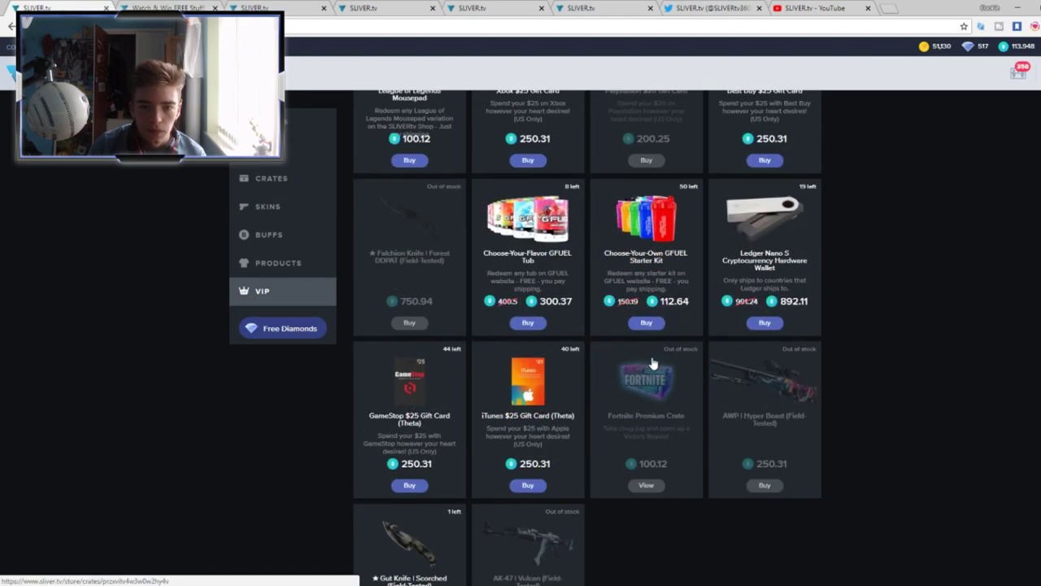
scroll(669, 283, "up", 1)
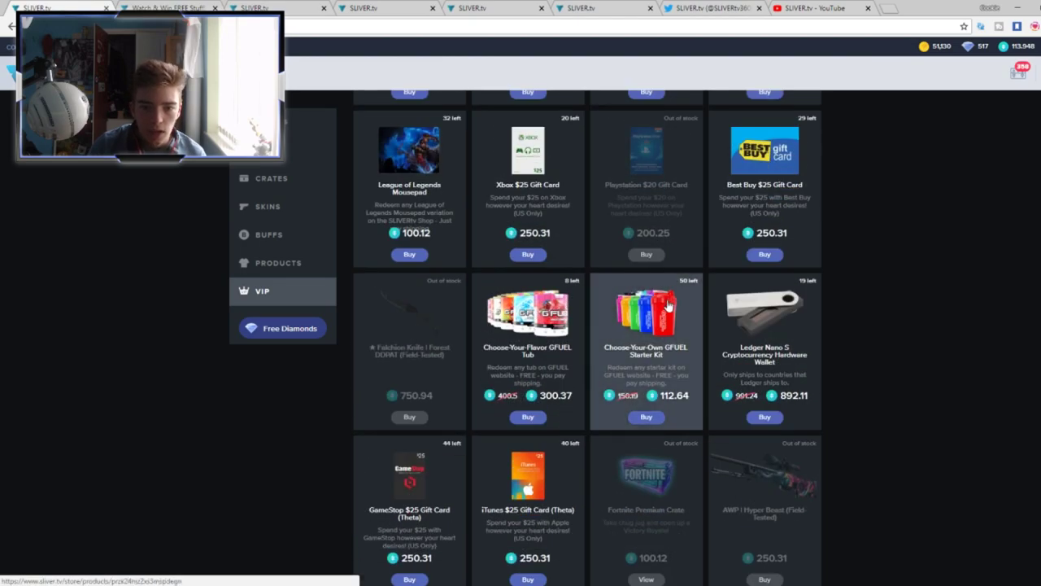
scroll(669, 283, "up", 3)
scroll(669, 293, "up", 2)
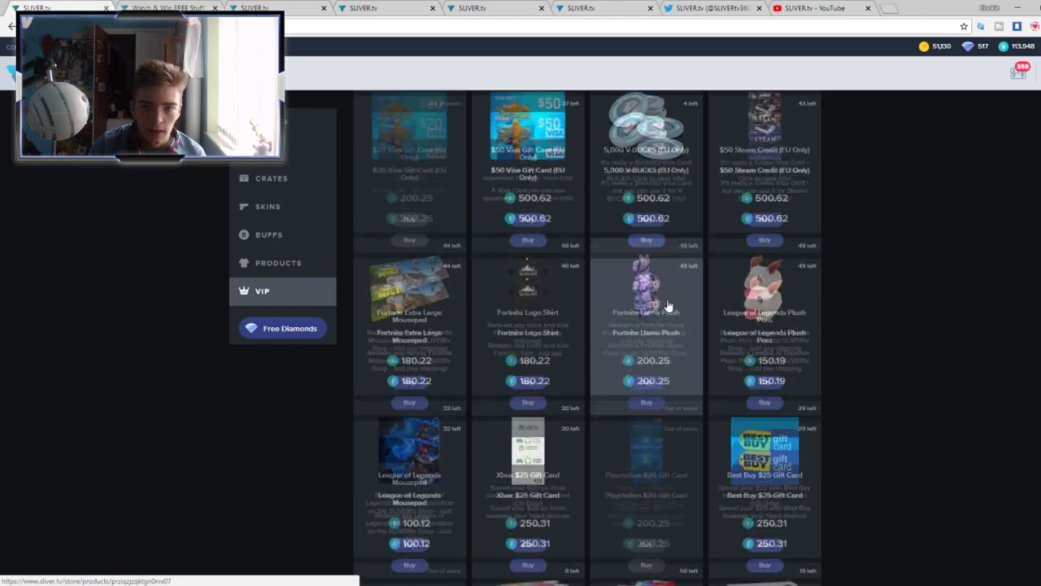
scroll(669, 305, "up", 2)
scroll(669, 305, "up", 2)
scroll(669, 305, "up", 1)
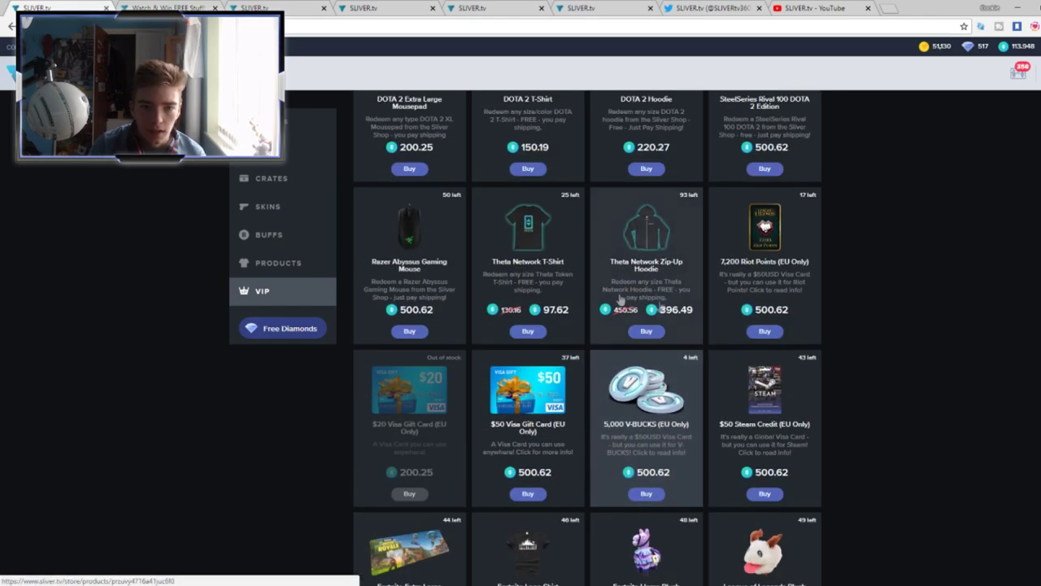
scroll(442, 259, "up", 1)
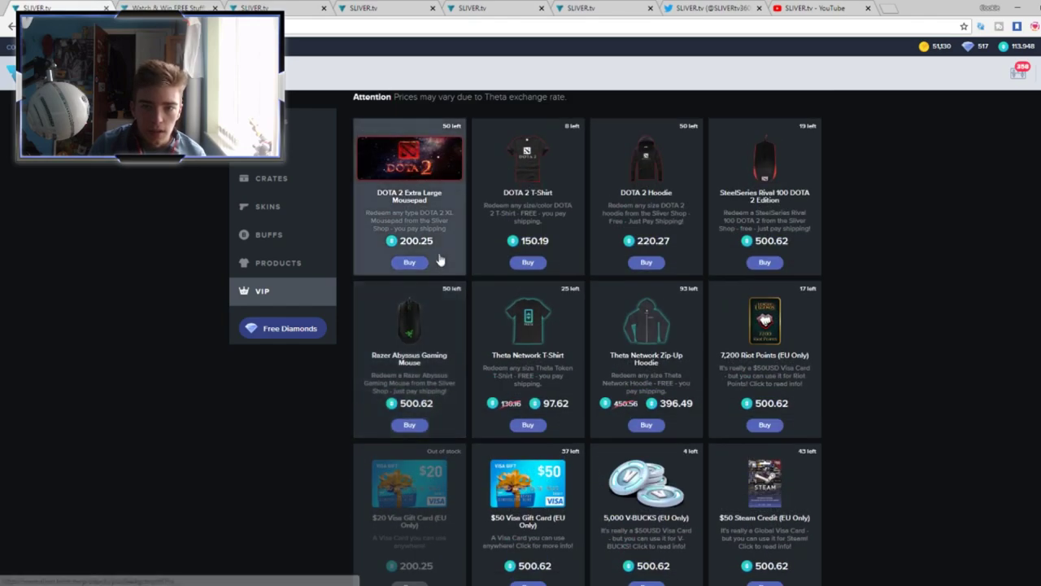
Step: Open the Razer Abyssus Gaming Mouse product page from the store grid
left_click(410, 316)
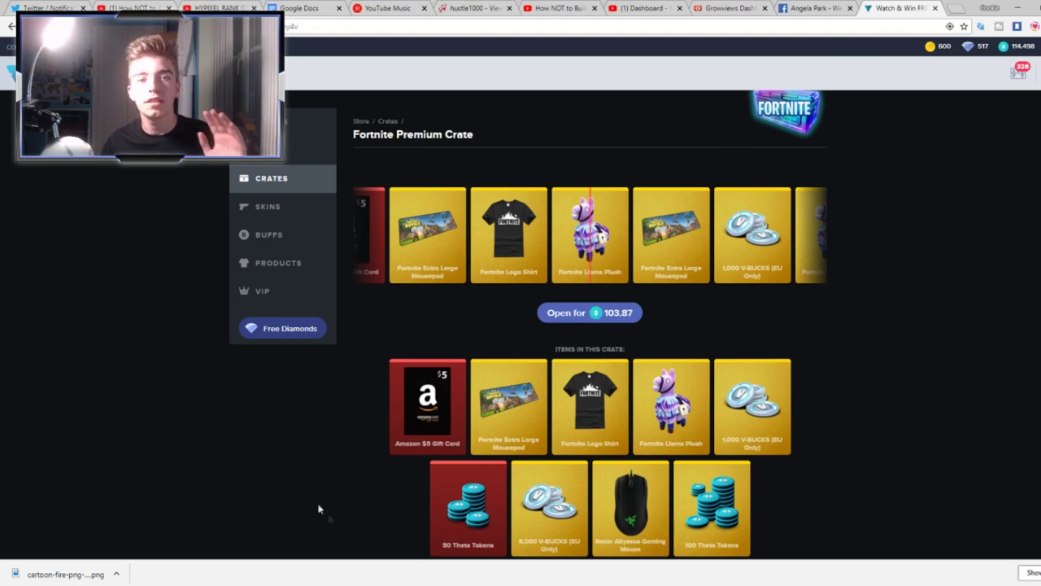
scroll(318, 509, "up", 1)
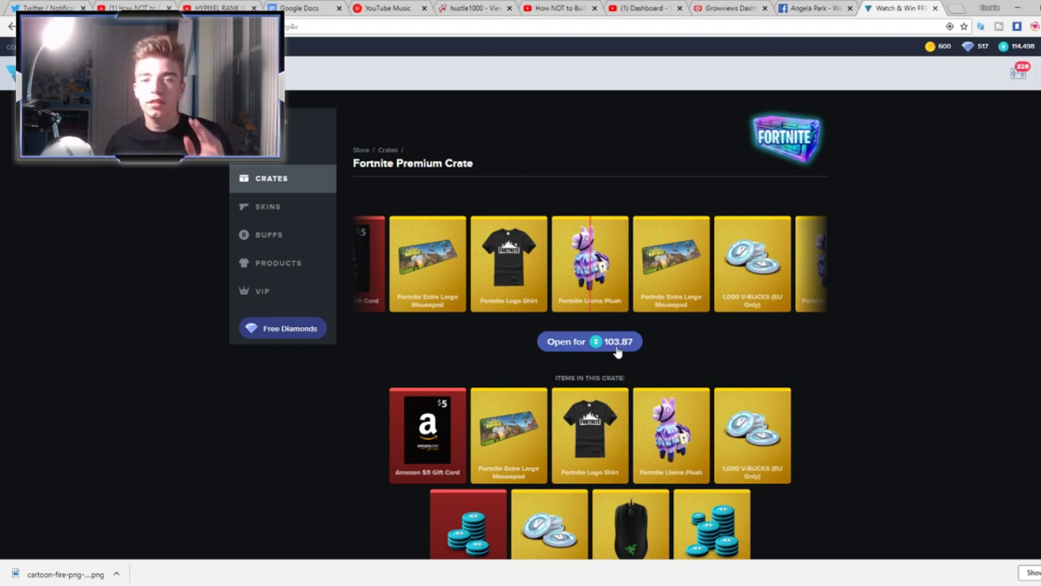
scroll(616, 351, "down", 1)
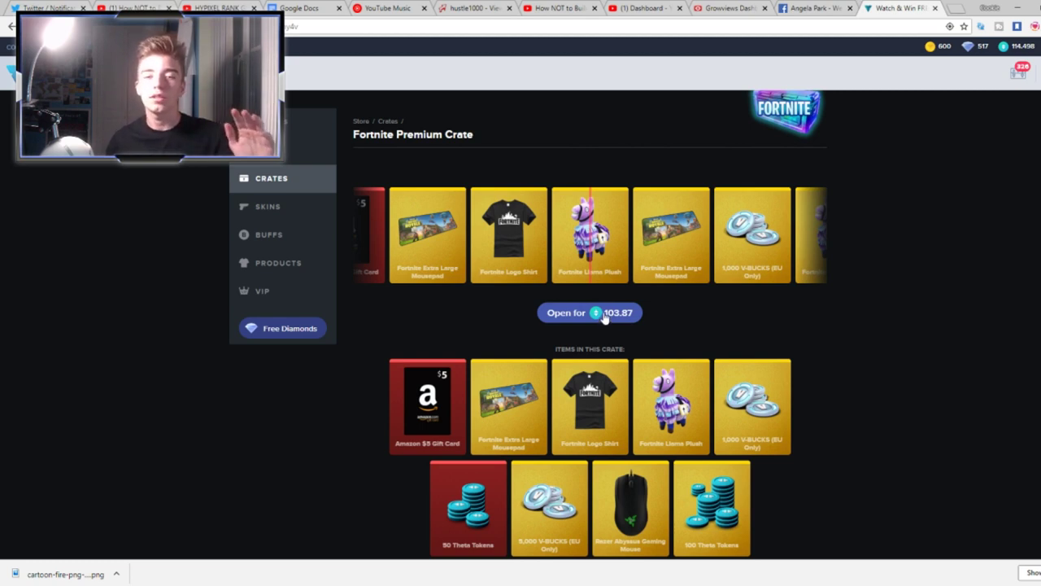
Step: Spin the Fortnite Premium Crate for 103.87 Theta, landing a Fortnite Llama Plush
left_click(604, 317)
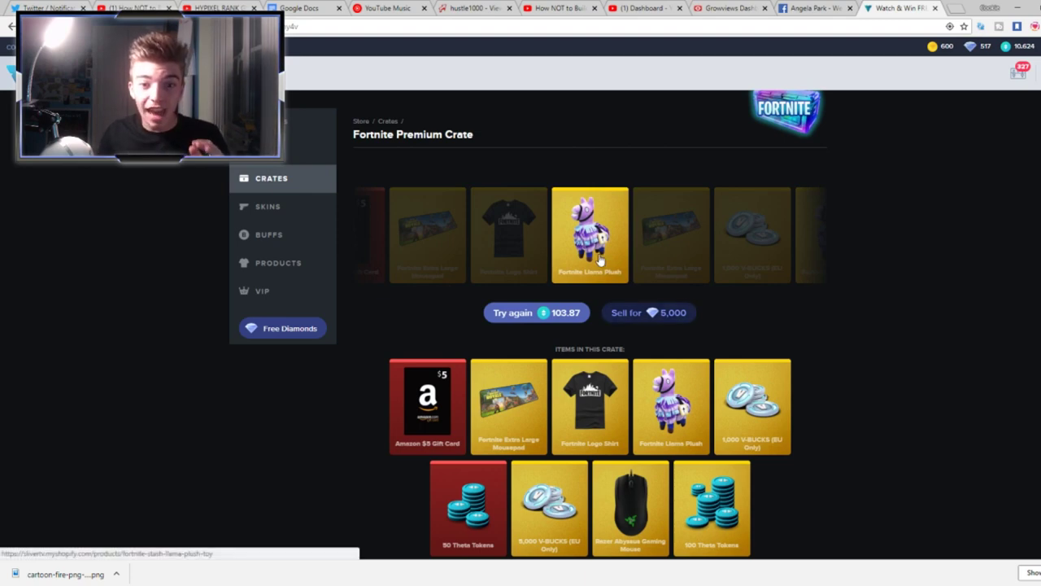
Step: Go to the inventory, where the won Fortnite Llama Plush is listed
left_click(1020, 82)
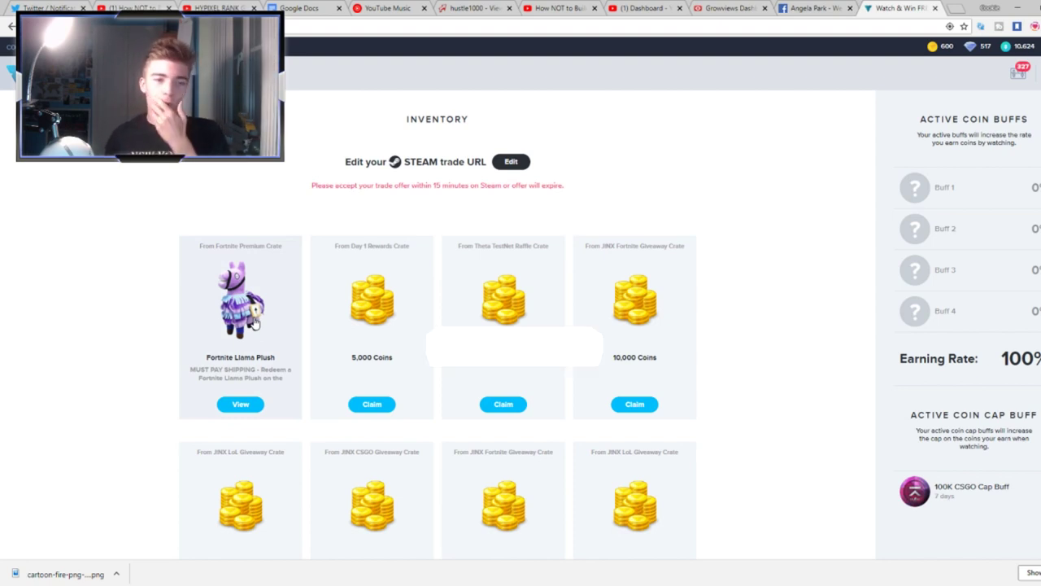
Step: Inspect the Fortnite Llama Plush claim details, closing the dialog and bringing the plush up again
left_click(254, 322)
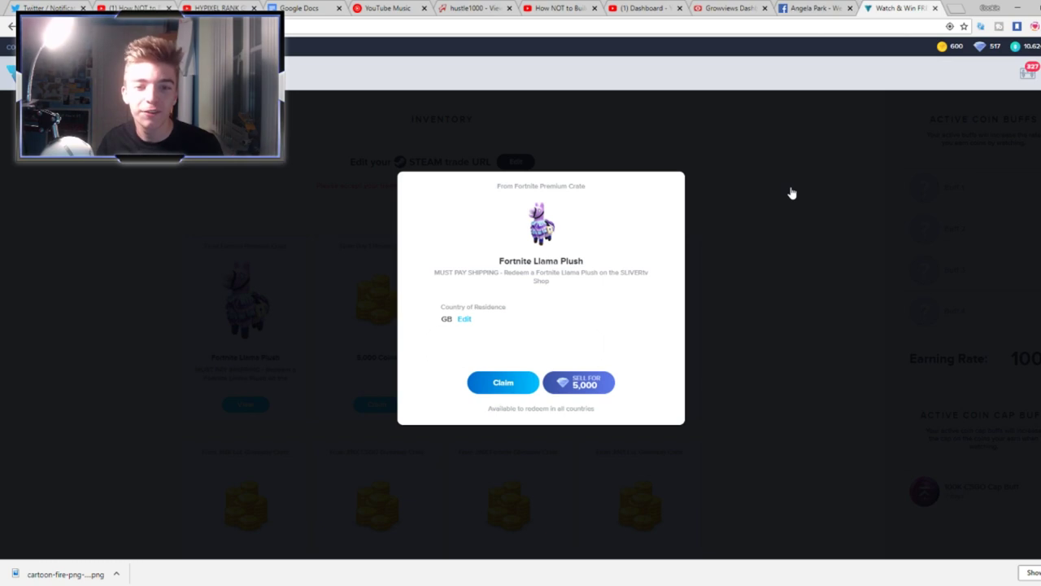
left_click(776, 223)
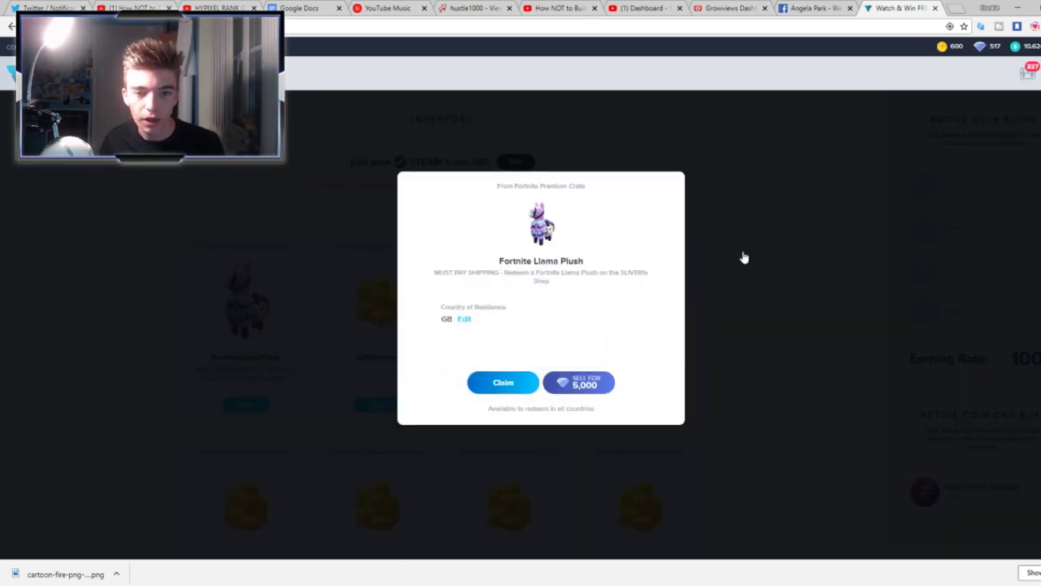
left_click(790, 244)
scroll(789, 248, "down", 5)
scroll(789, 248, "down", 5)
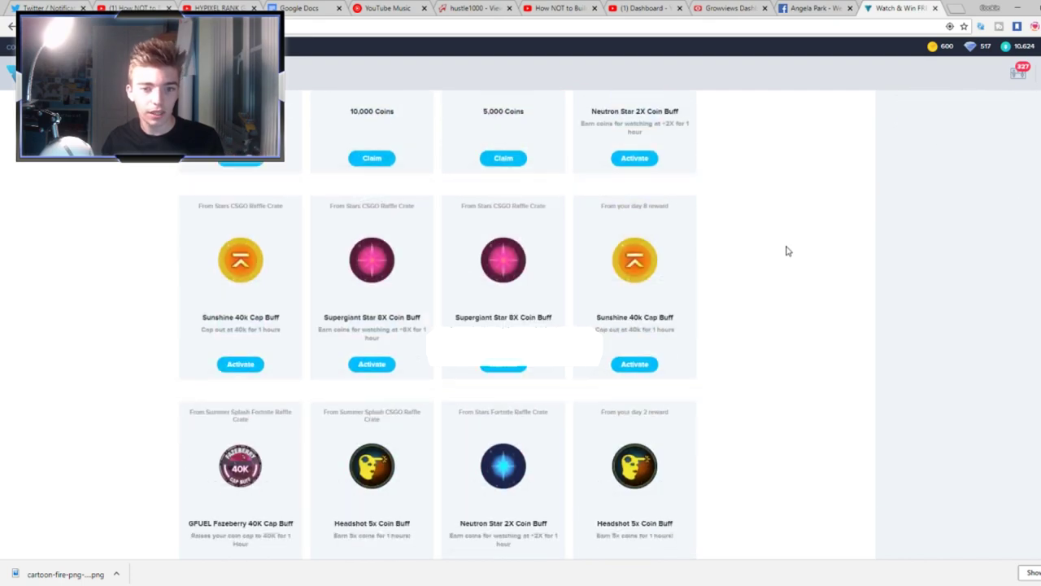
scroll(789, 248, "down", 3)
scroll(789, 248, "up", 5)
scroll(789, 248, "up", 5)
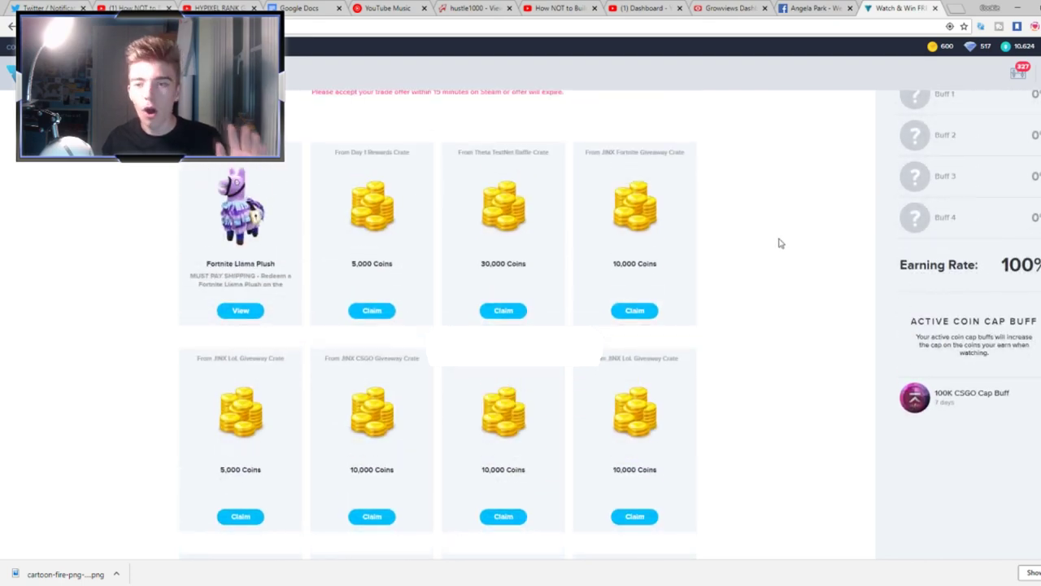
scroll(781, 244, "up", 3)
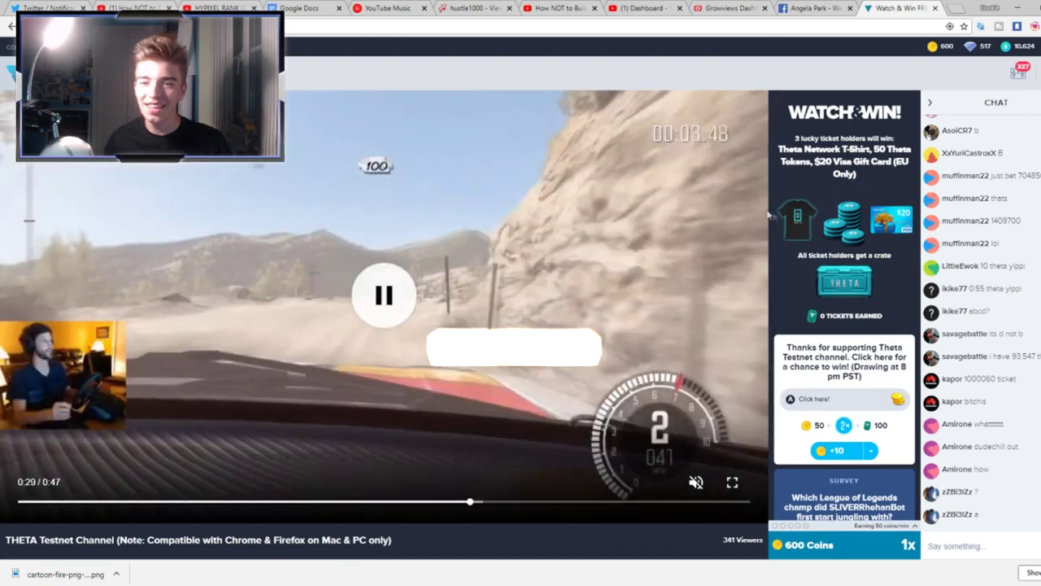
left_click(844, 282)
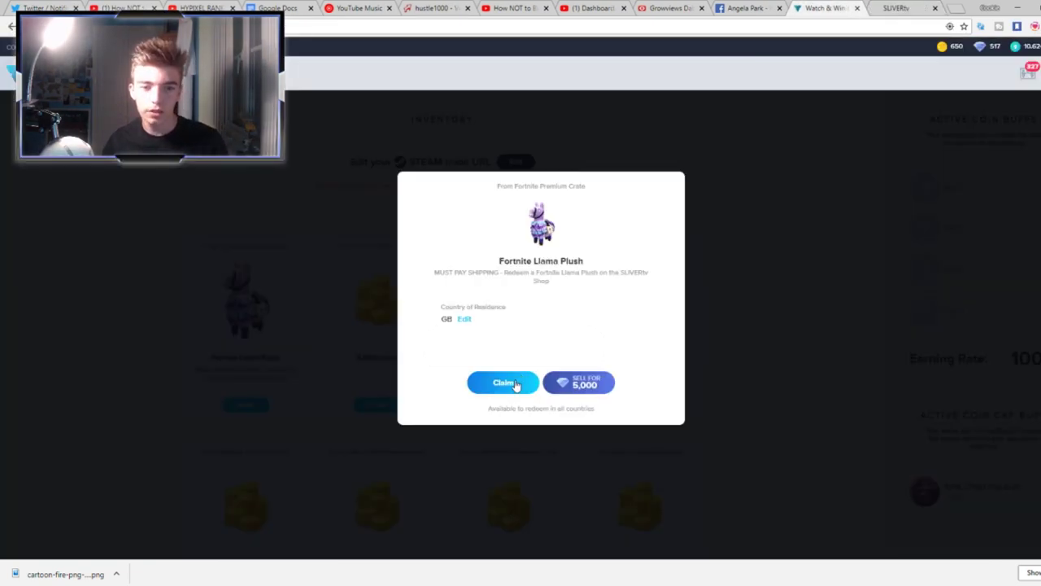
Step: Redeem the plush code and check out with the $20.00 Fortnite Stash Llama Plush Toy
left_click(514, 385)
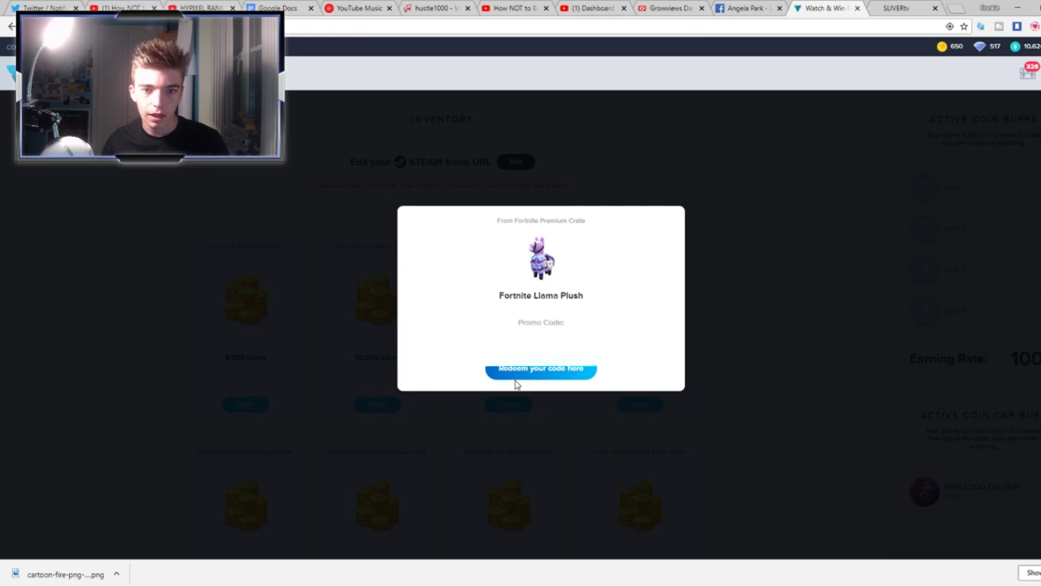
left_click(515, 379)
scroll(817, 103, "down", 1)
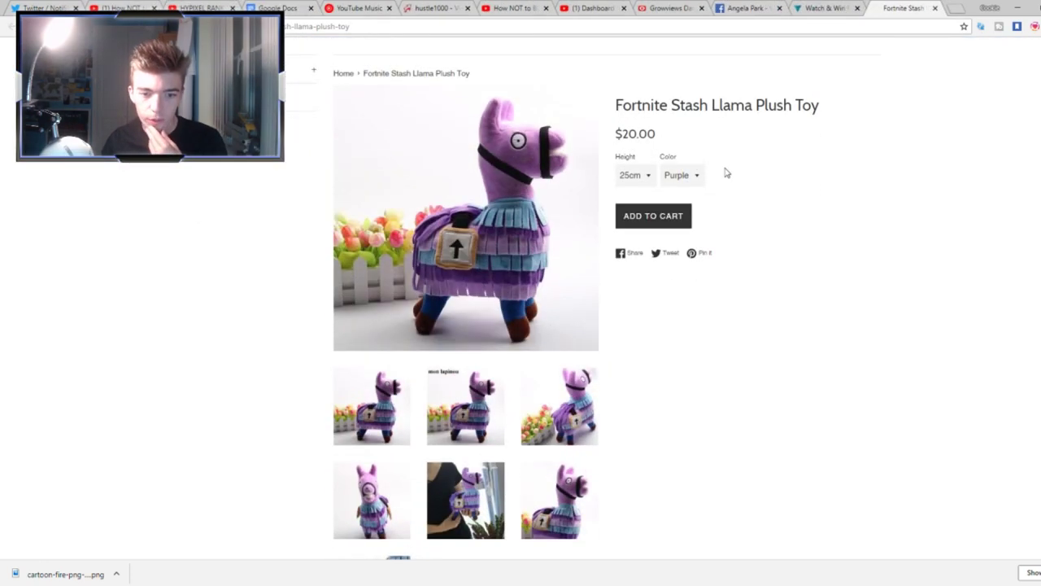
left_click(662, 215)
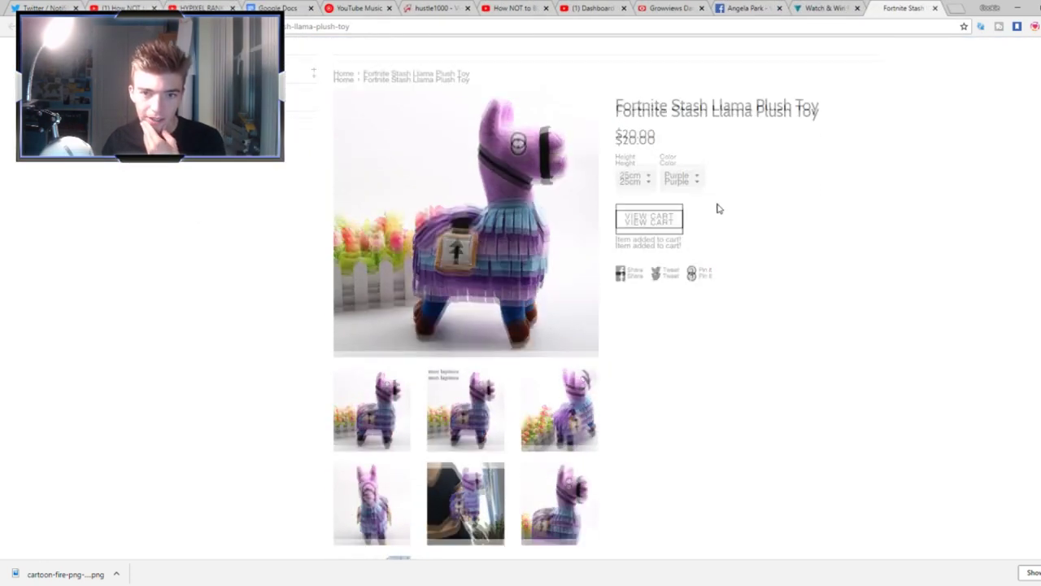
scroll(718, 219, "up", 1)
left_click(863, 54)
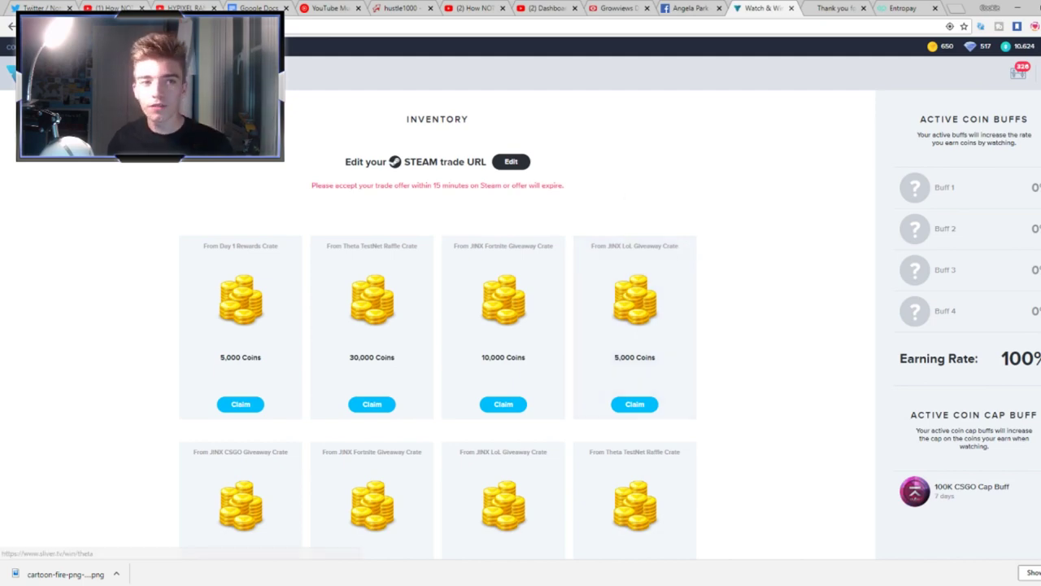
Step: Return to the inventory from the THETA Testnet channel and claim the 5,000-coin and next coin rewards
left_click(474, 152)
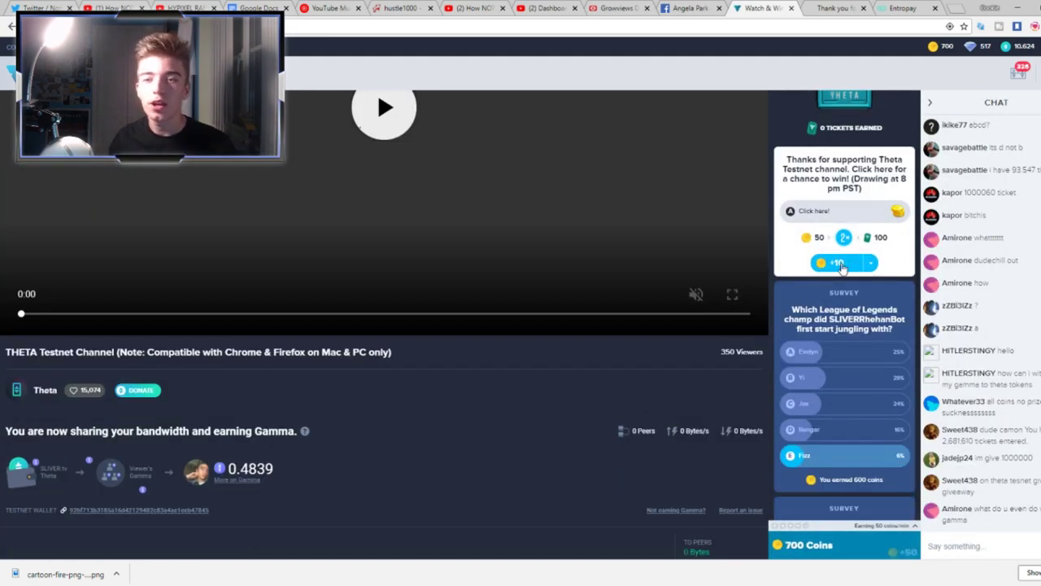
left_click(1019, 73)
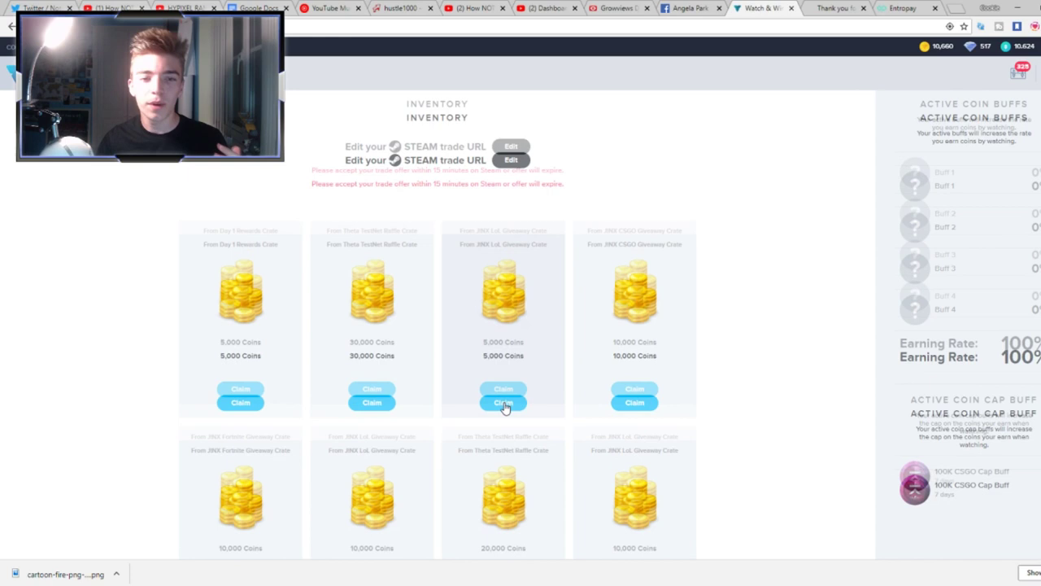
scroll(505, 406, "down", 1)
left_click(504, 310)
left_click(372, 310)
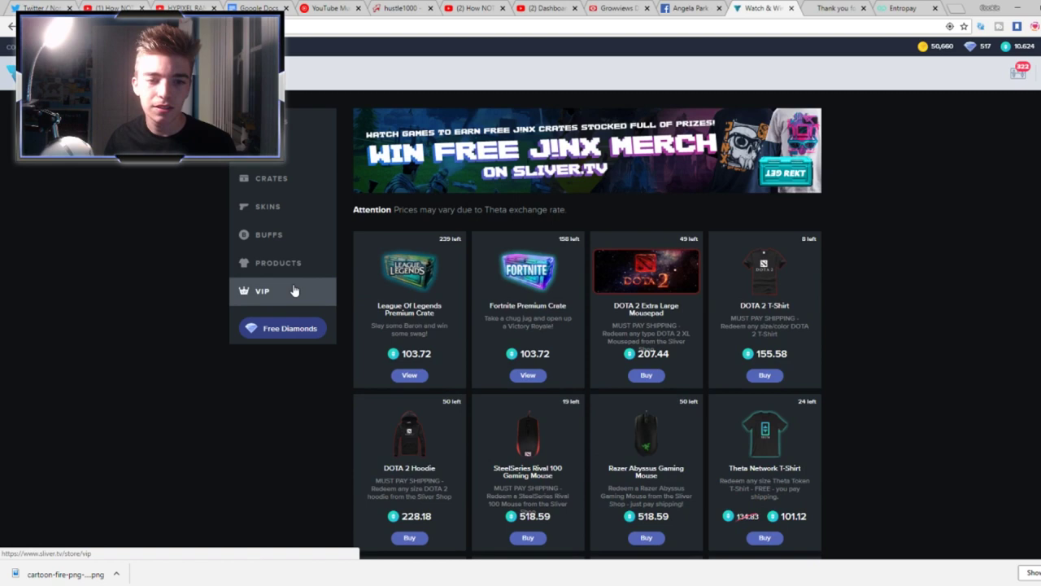
Step: Review the Fortnite Premium Crate's drop odds, then switch to the Products merchandise listing
left_click(534, 275)
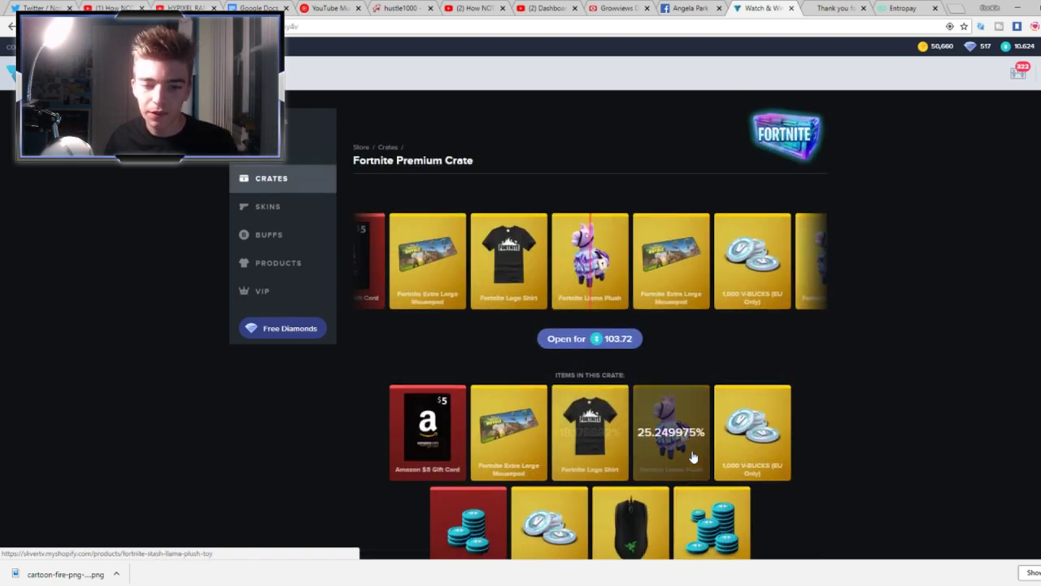
scroll(651, 455, "down", 1)
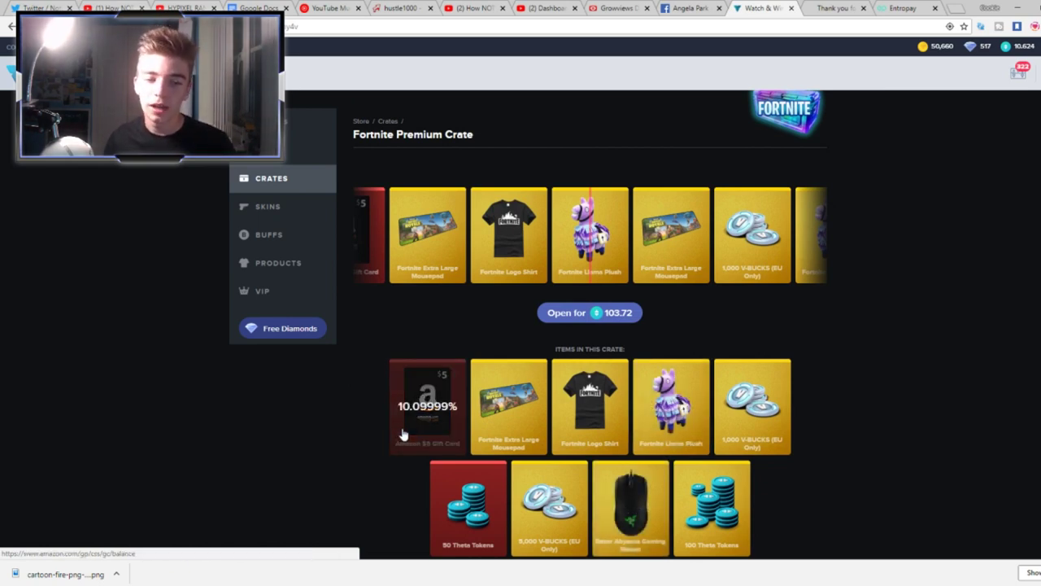
left_click(267, 262)
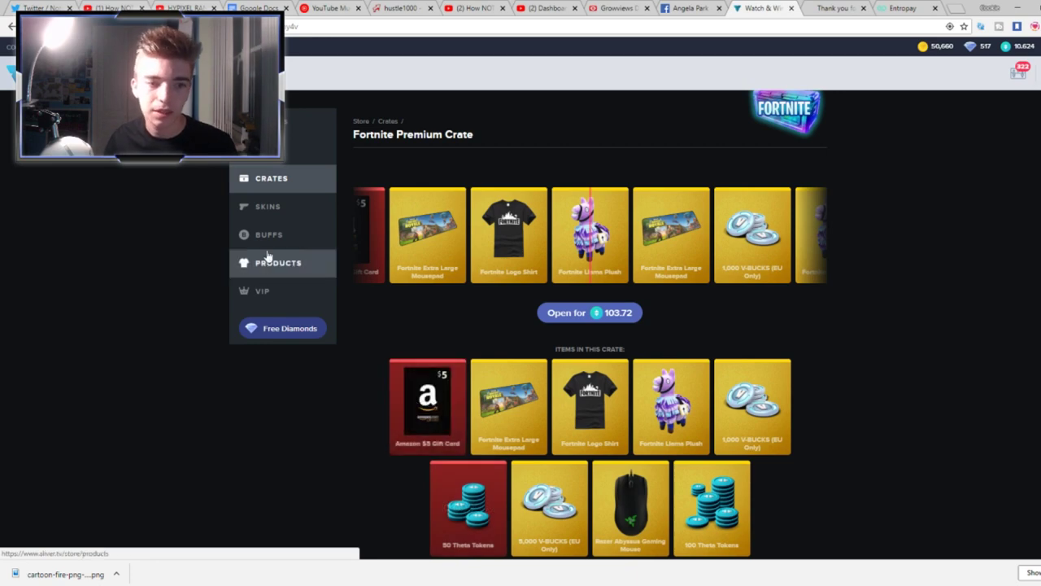
scroll(569, 326, "down", 5)
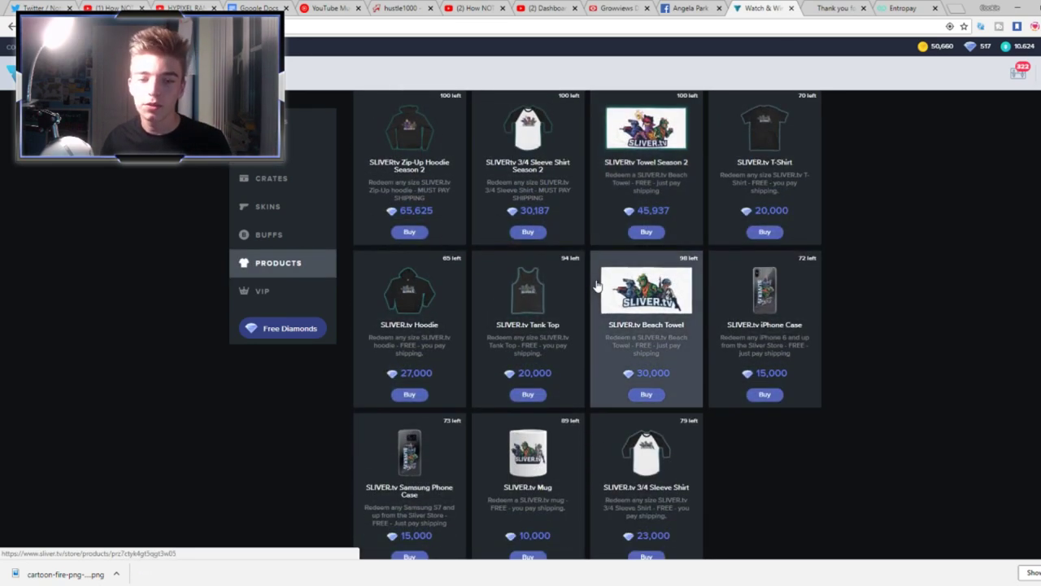